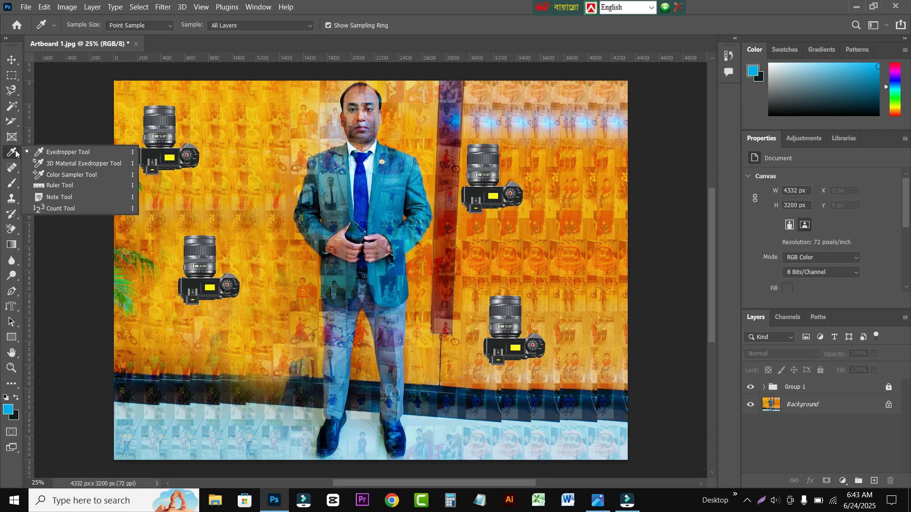
click(14, 153)
click(13, 153)
key(v)
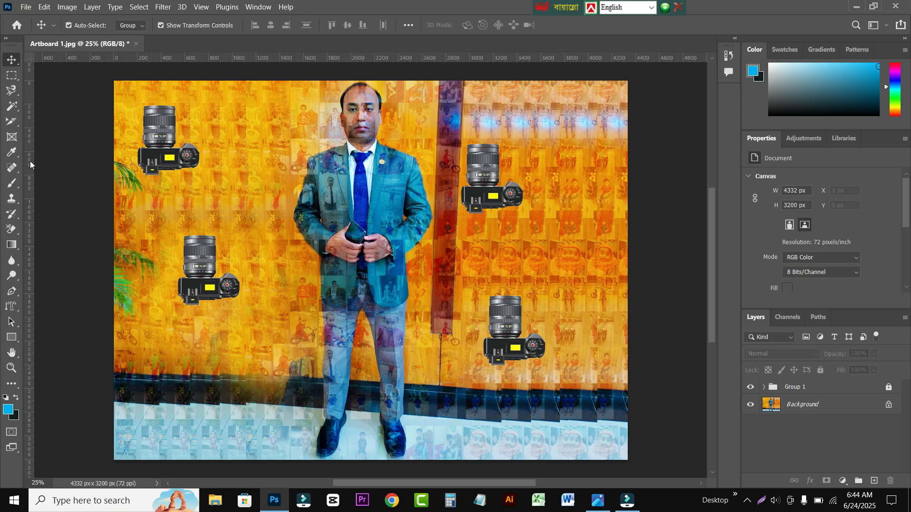
Step: Activate the Eyedropper Tool and sample the orange of the wall near the upper camera as the foreground color
click(13, 153)
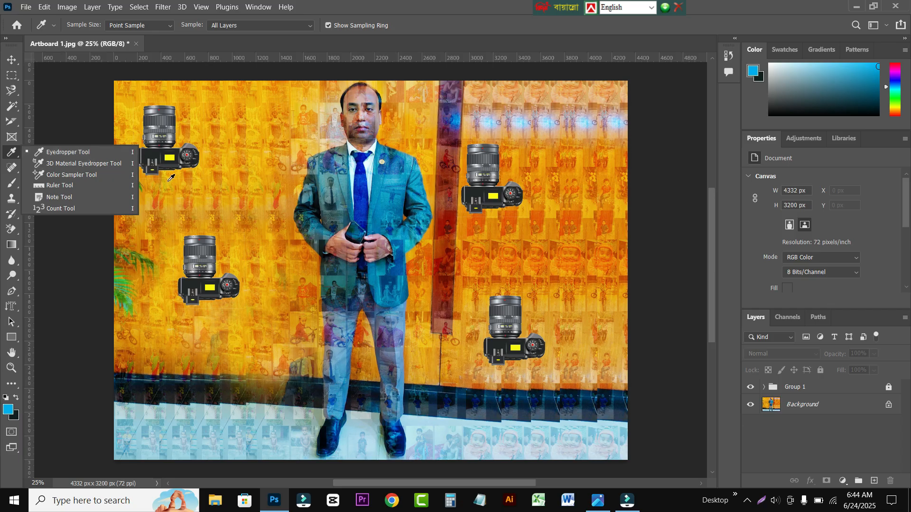
click(65, 152)
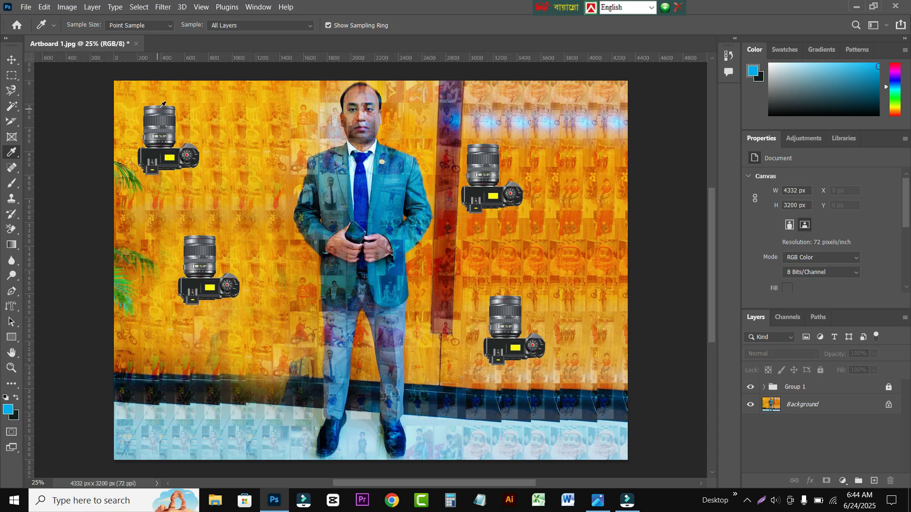
click(240, 120)
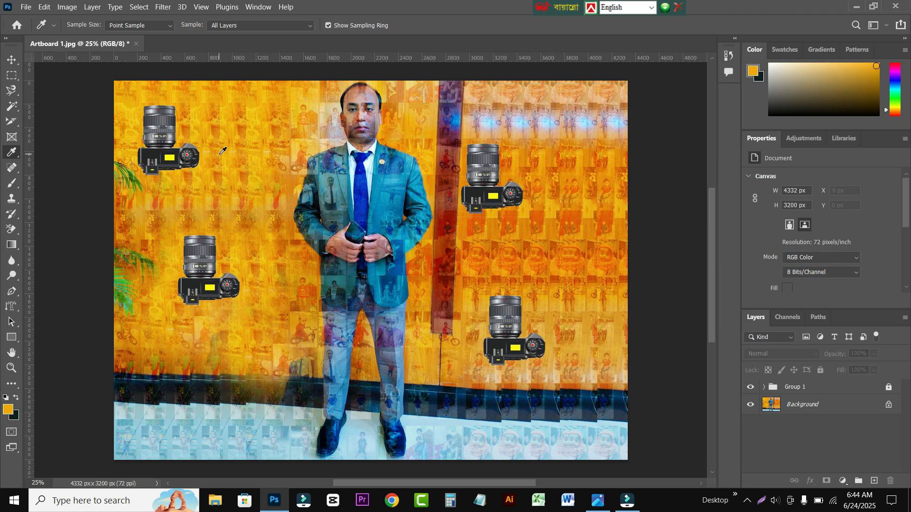
Step: Inspect the foreground color and then the background color in the Color Picker without changing either
click(8, 411)
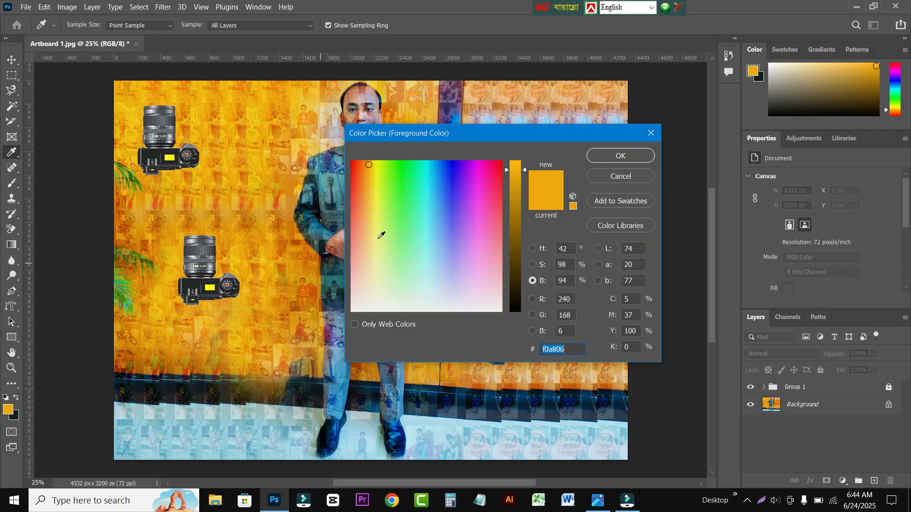
click(650, 133)
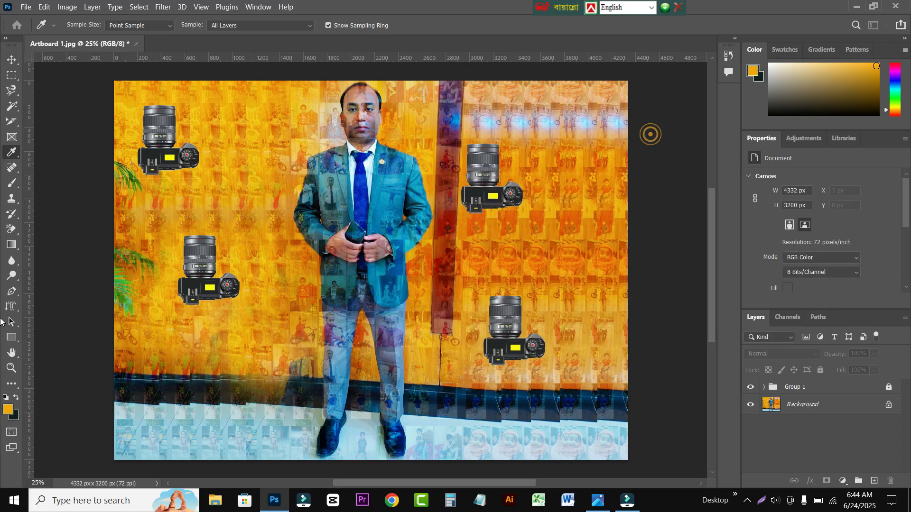
click(17, 416)
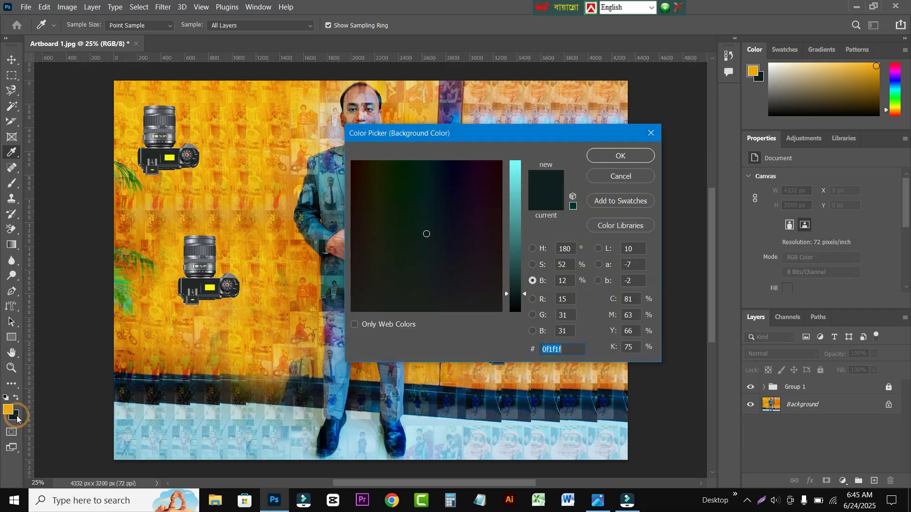
click(651, 133)
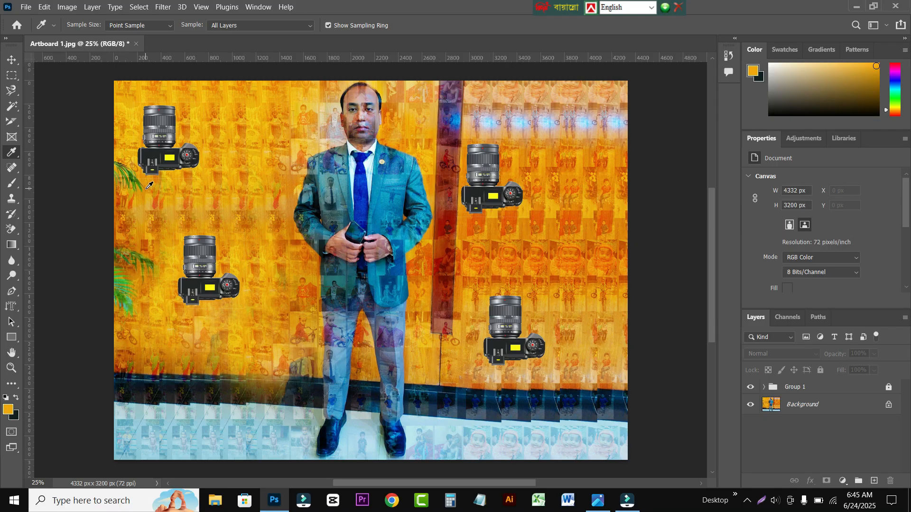
Step: Sample the gray of the camera lens, the blue of the jacket and the yellow patch on the upper-right camera
click(166, 116)
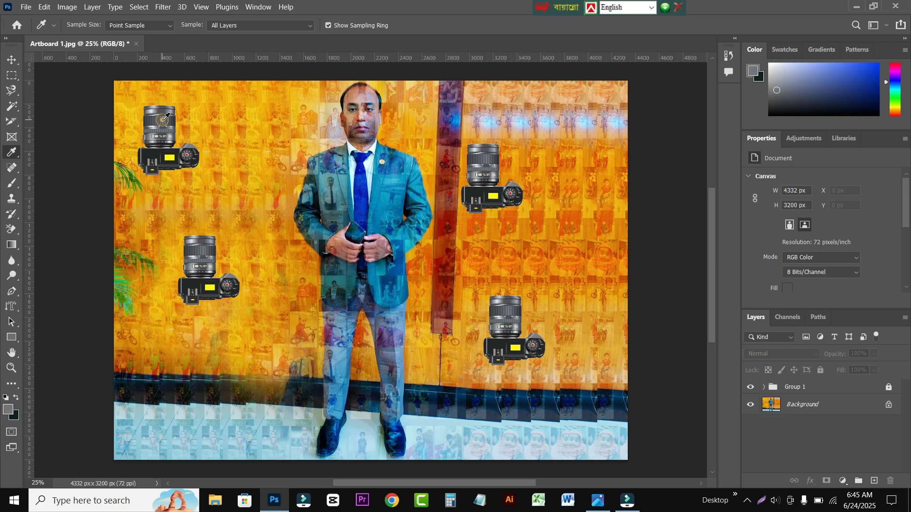
click(389, 189)
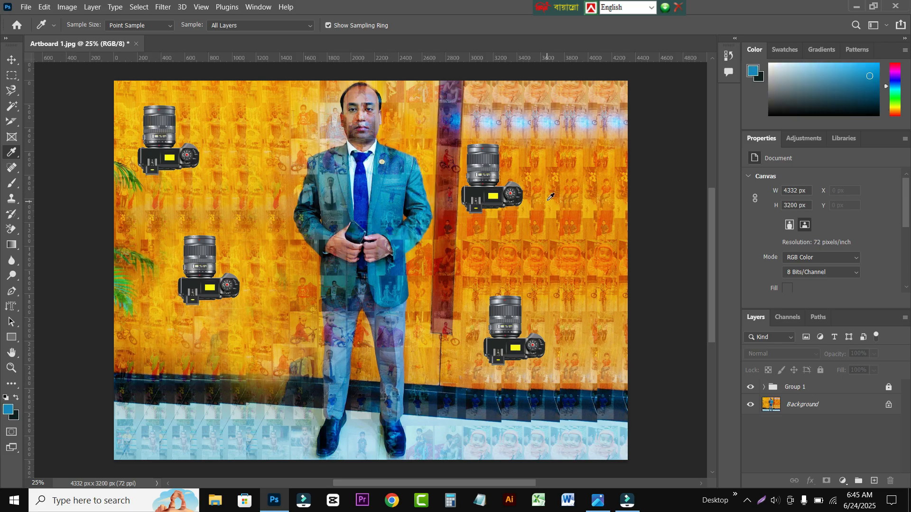
click(495, 194)
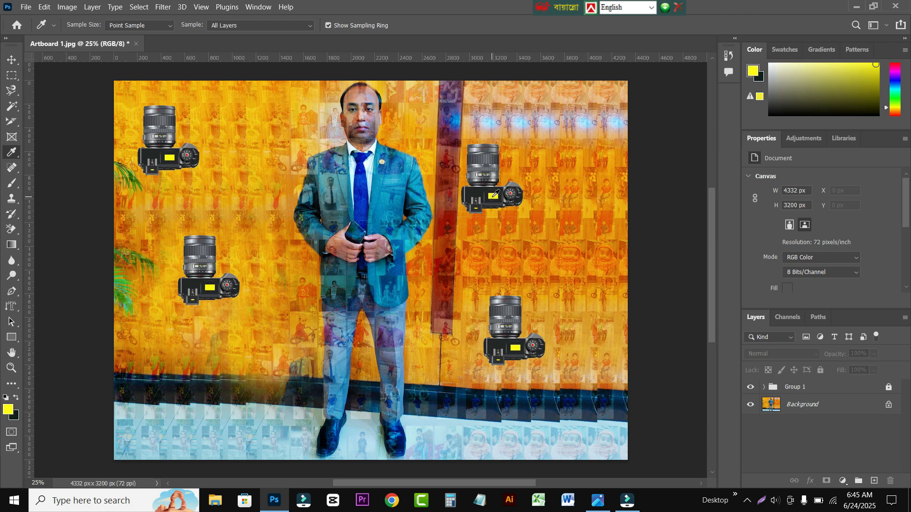
Step: Try several colors in the foreground Color Picker and set it to dark green 307904, sampled from the palm leaf
click(8, 410)
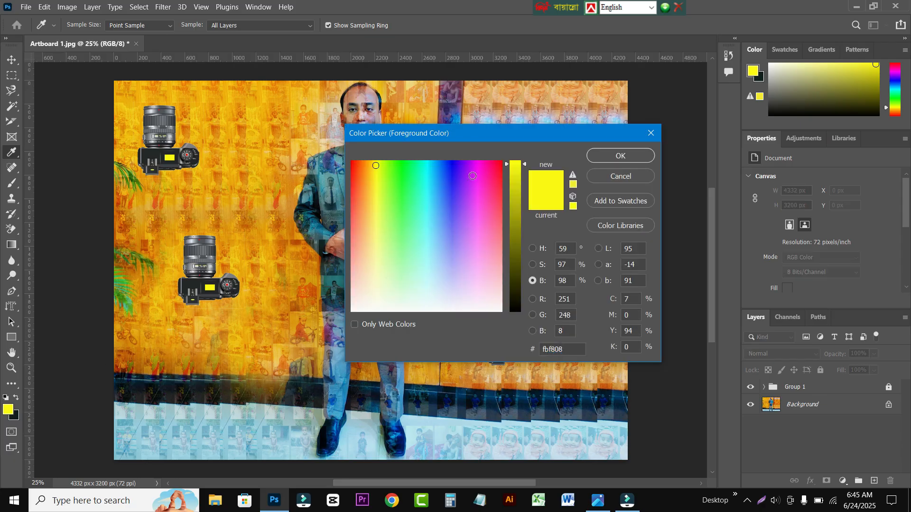
click(451, 169)
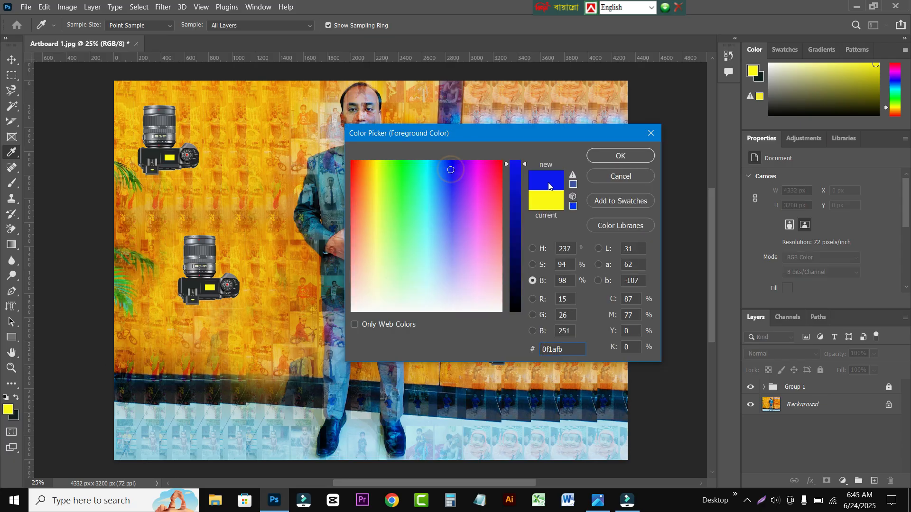
click(574, 184)
click(379, 236)
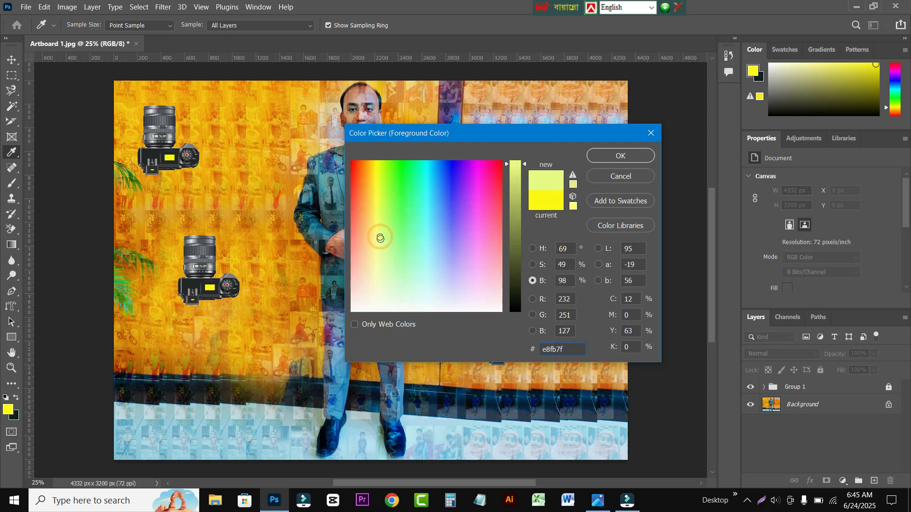
click(395, 171)
click(490, 294)
click(392, 273)
click(374, 232)
click(441, 189)
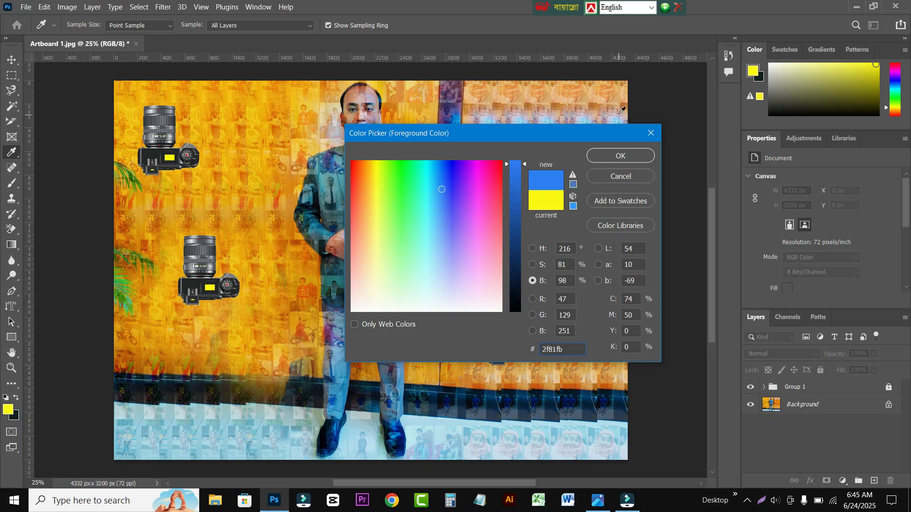
click(127, 177)
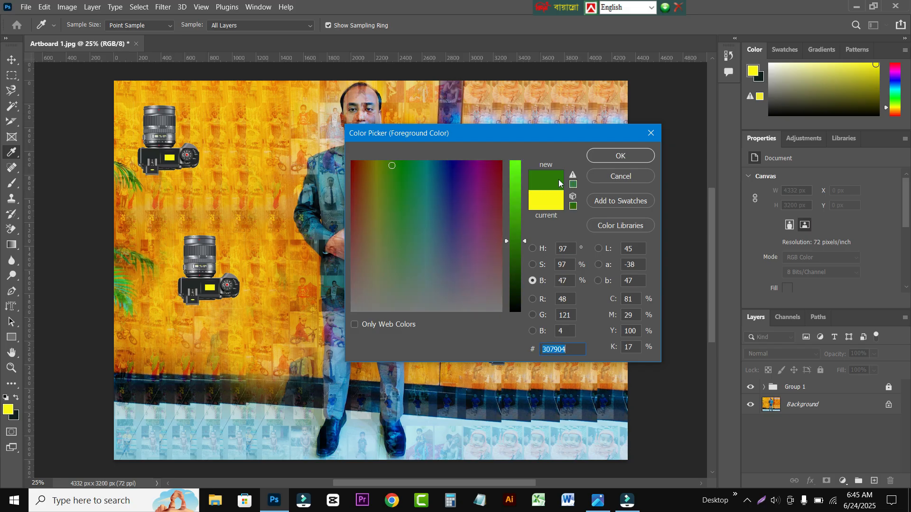
click(625, 157)
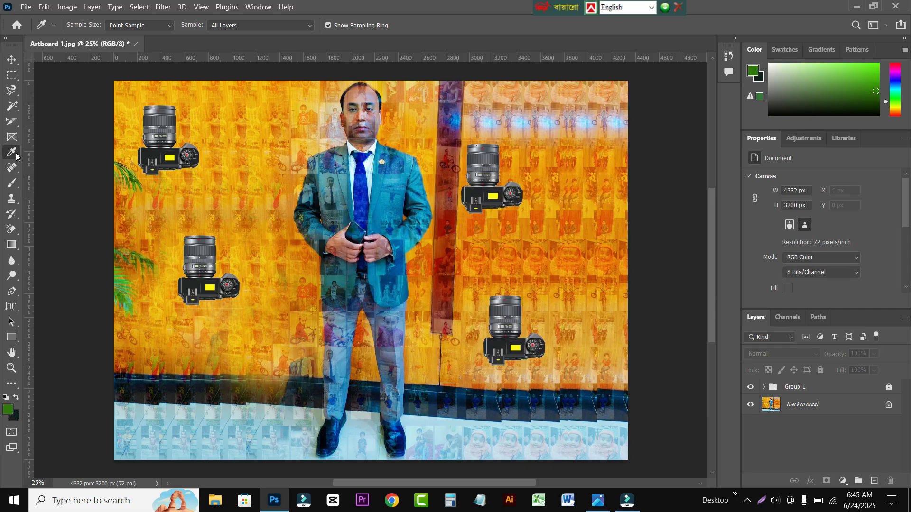
Step: Raise the foreground green's brightness to 95% and step the Color Picker through its H, S, B and R, G, B modes
click(8, 410)
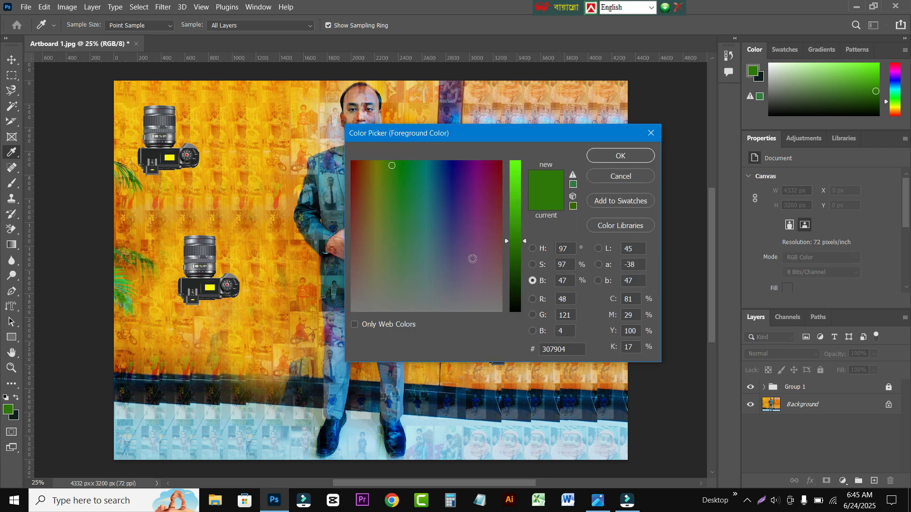
drag(518, 173, 517, 173)
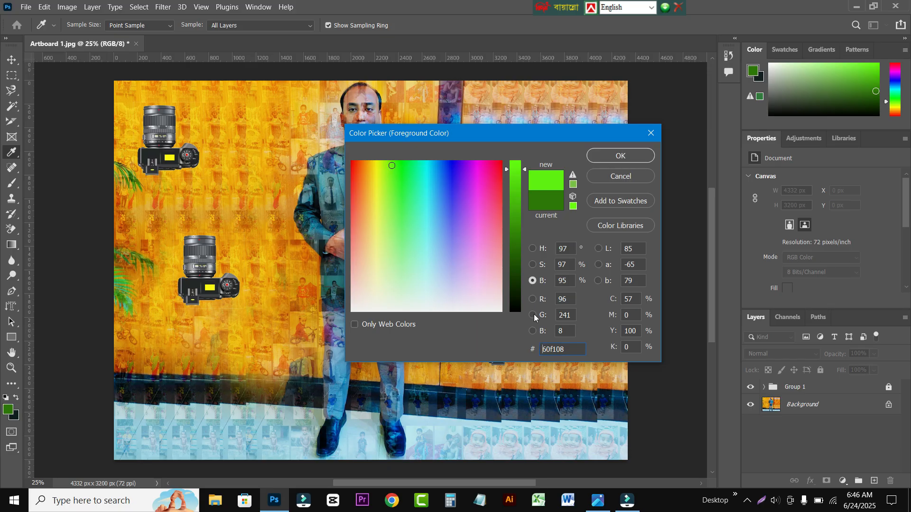
click(532, 250)
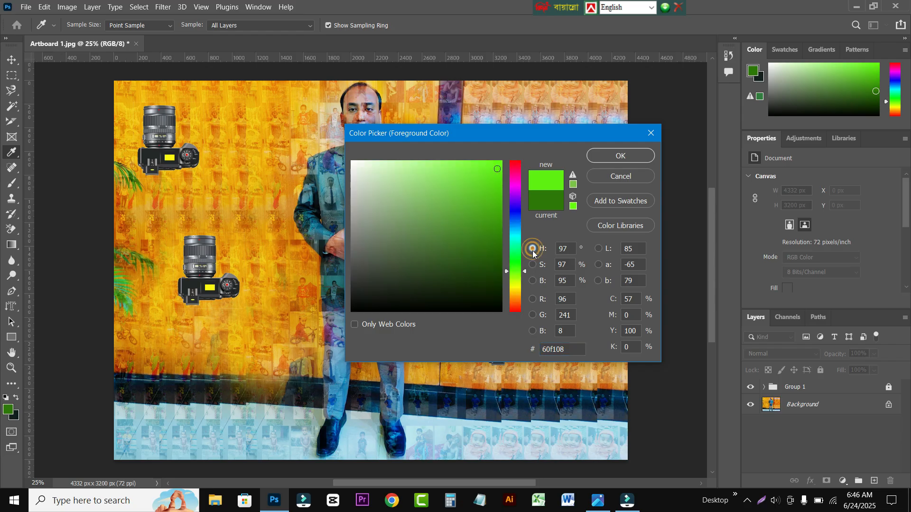
click(533, 265)
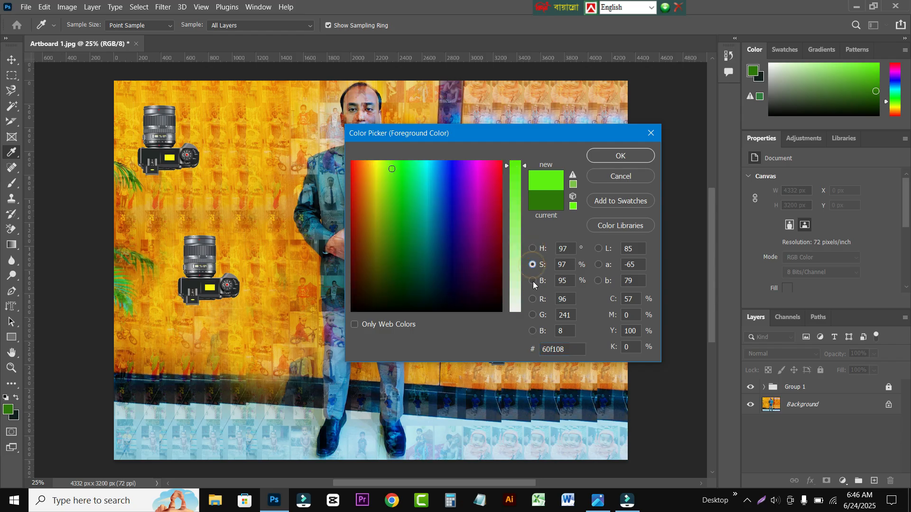
click(533, 280)
click(533, 299)
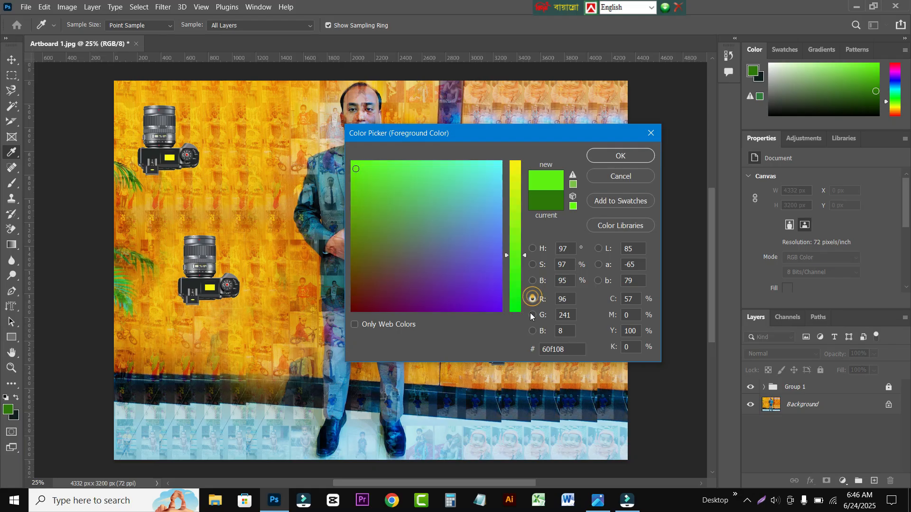
click(533, 315)
click(533, 331)
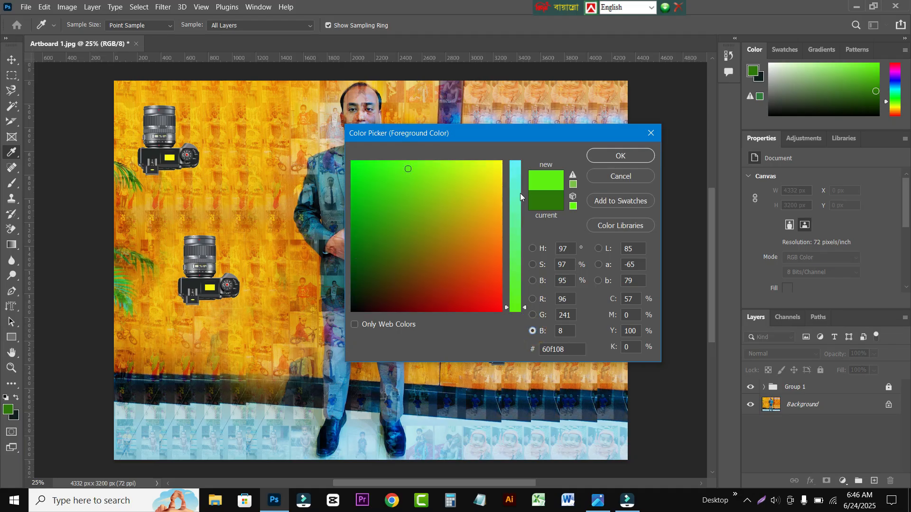
Step: Set the blue component to 247 and try shades in the color field, ending on blue-violet 4039f7
drag(513, 258, 516, 165)
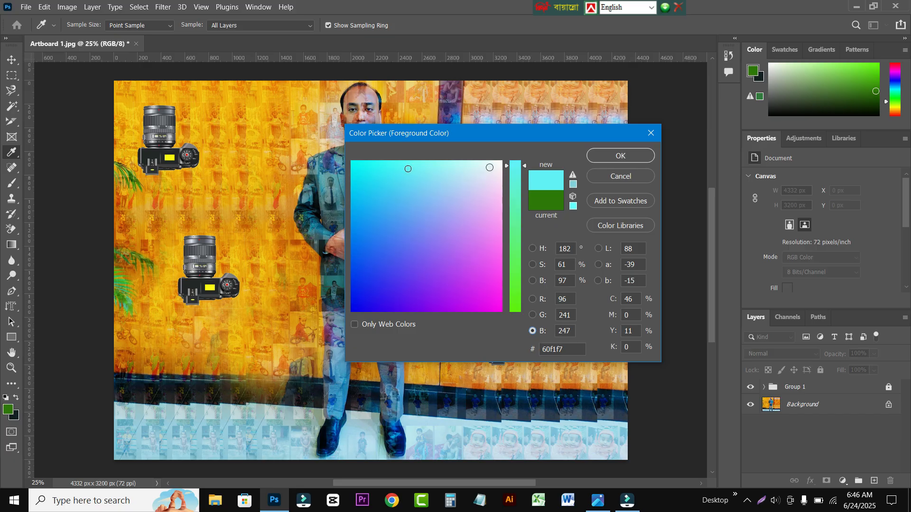
click(489, 167)
click(438, 195)
click(360, 174)
click(410, 234)
click(490, 170)
click(494, 169)
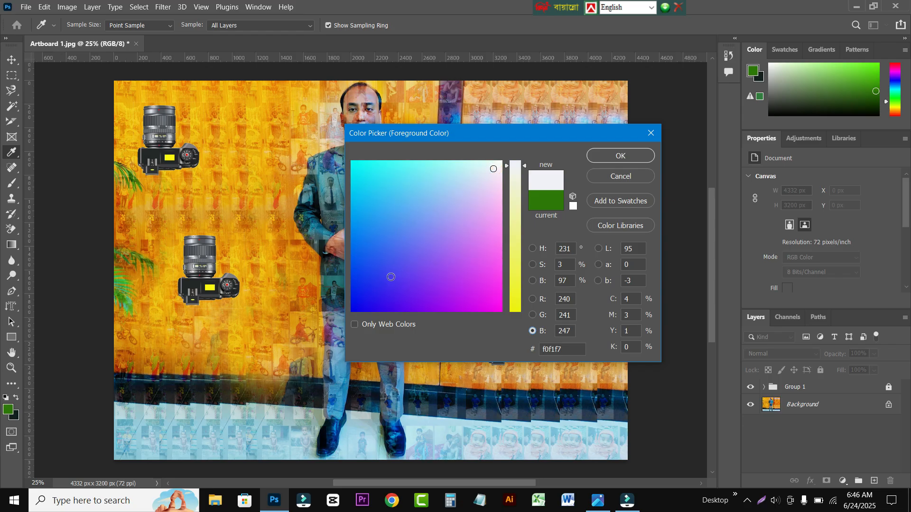
click(389, 278)
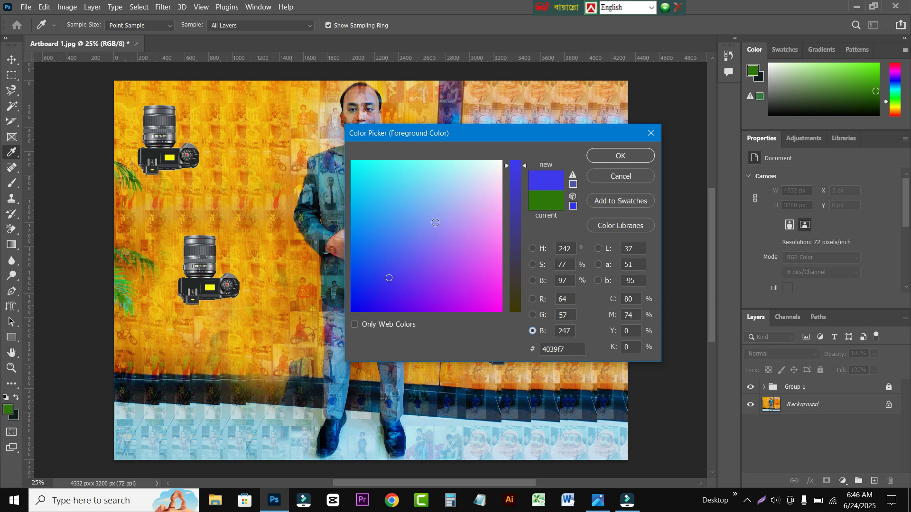
Step: Browse the PANTONE+ Solid Uncoated color library and apply PANTONE Blue 072 U as the foreground color
click(611, 225)
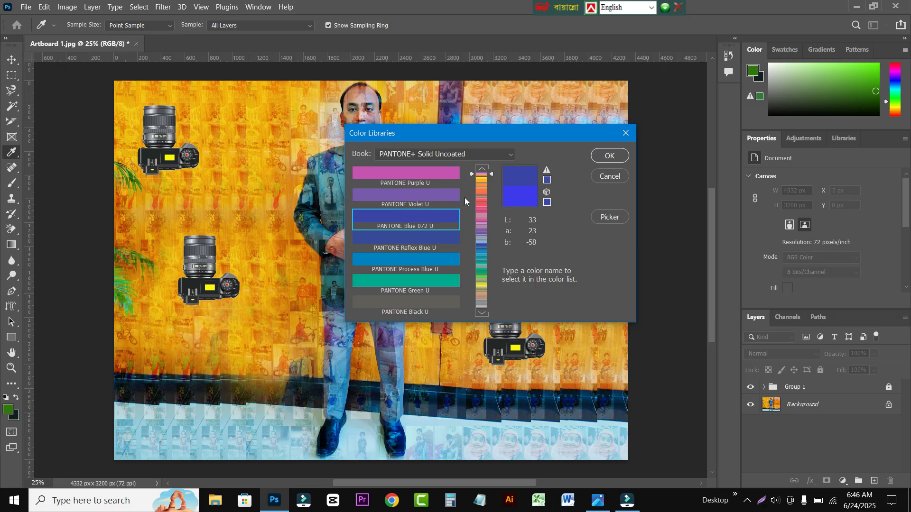
drag(485, 188, 480, 267)
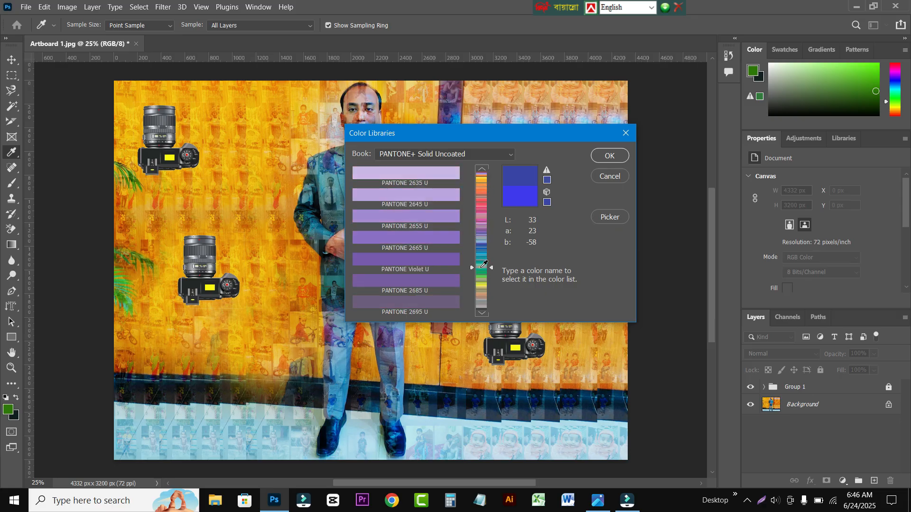
click(481, 188)
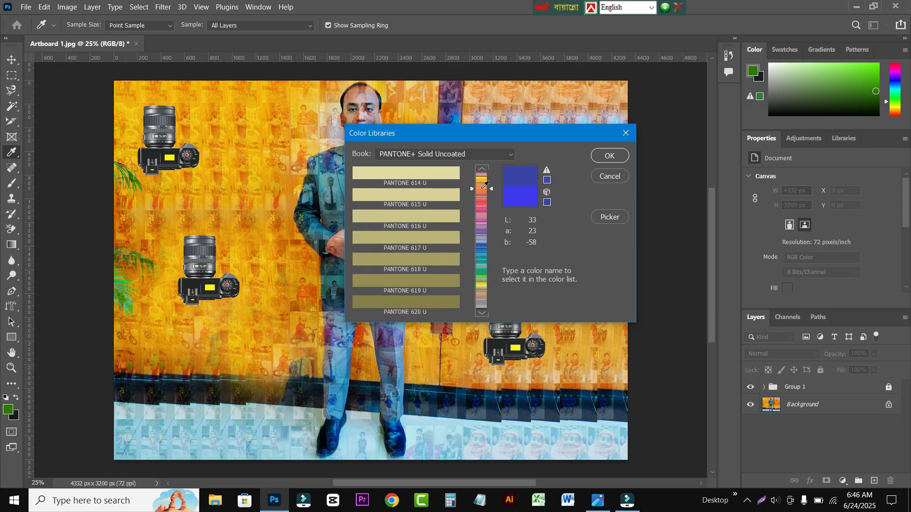
click(610, 156)
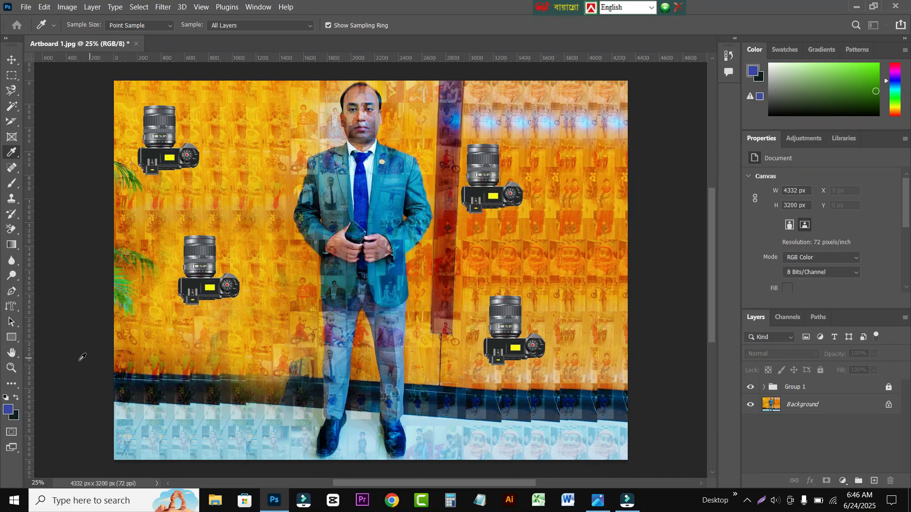
Step: Reopen the foreground color's library, view the HKS K Process book and return to PANTONE+ Solid Uncoated
click(8, 410)
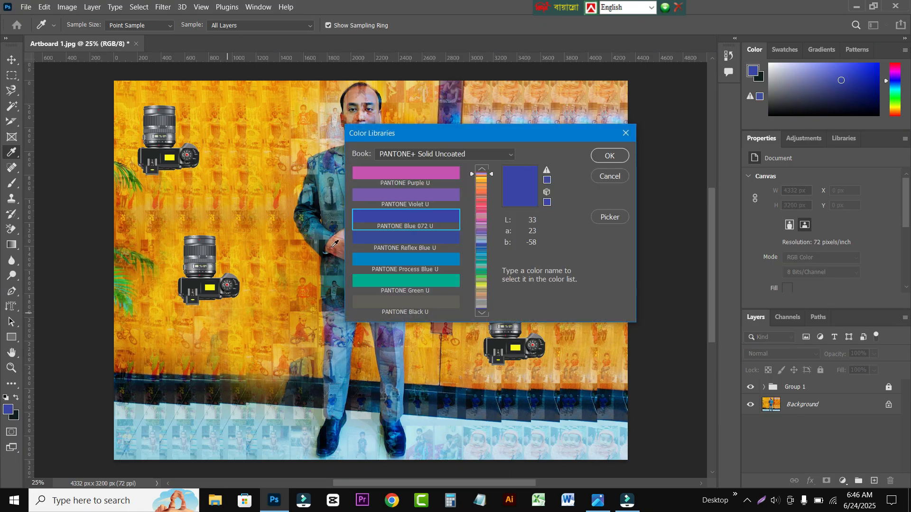
click(508, 155)
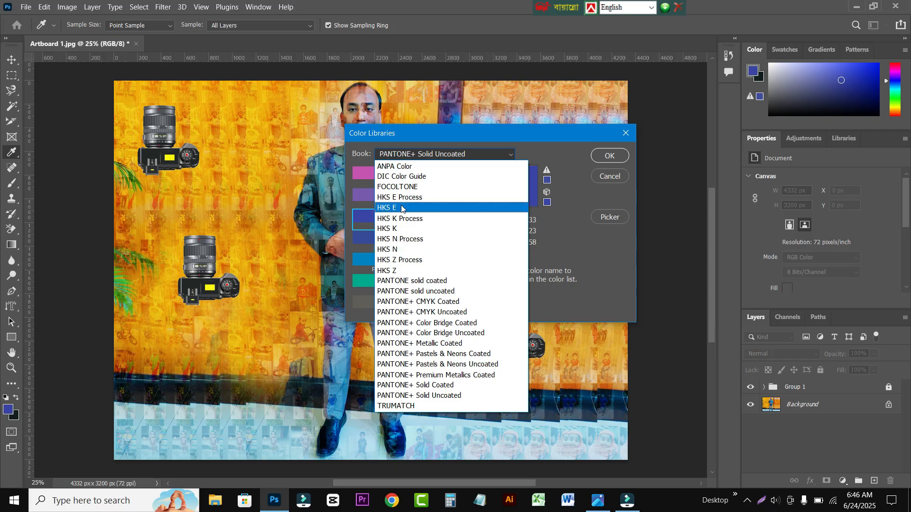
click(381, 219)
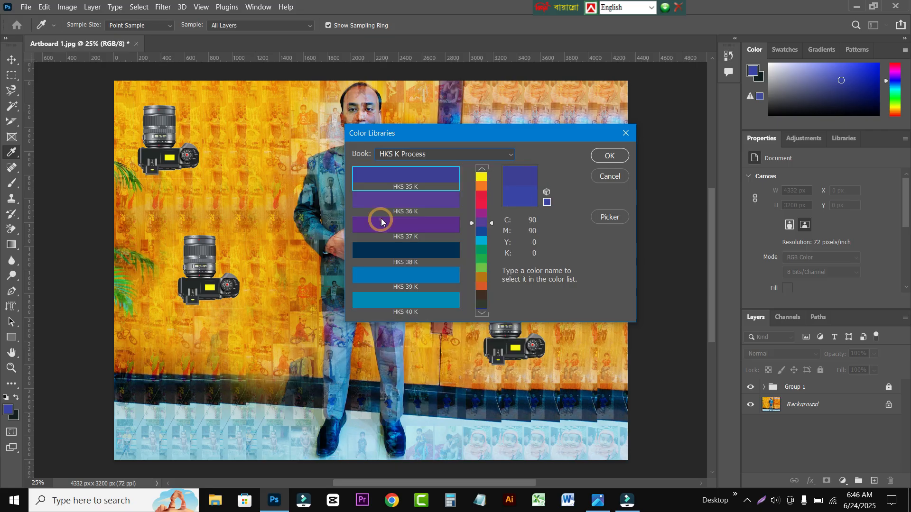
click(511, 155)
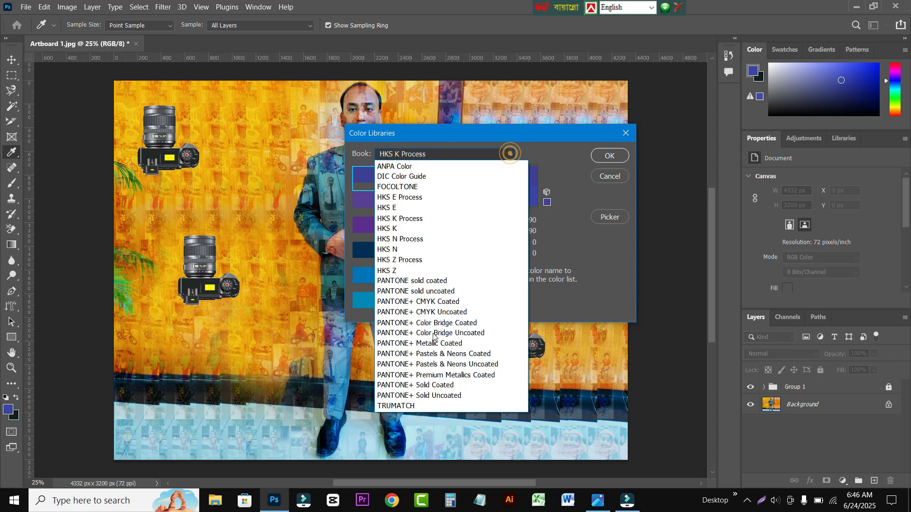
click(394, 394)
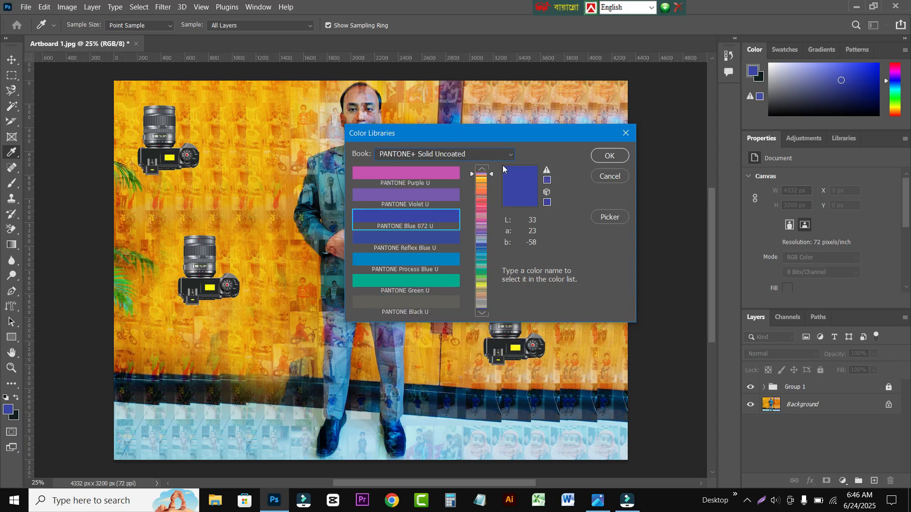
Step: Confirm PANTONE Blue 072 U as the foreground color, then reopen its color library and dismiss it
click(611, 157)
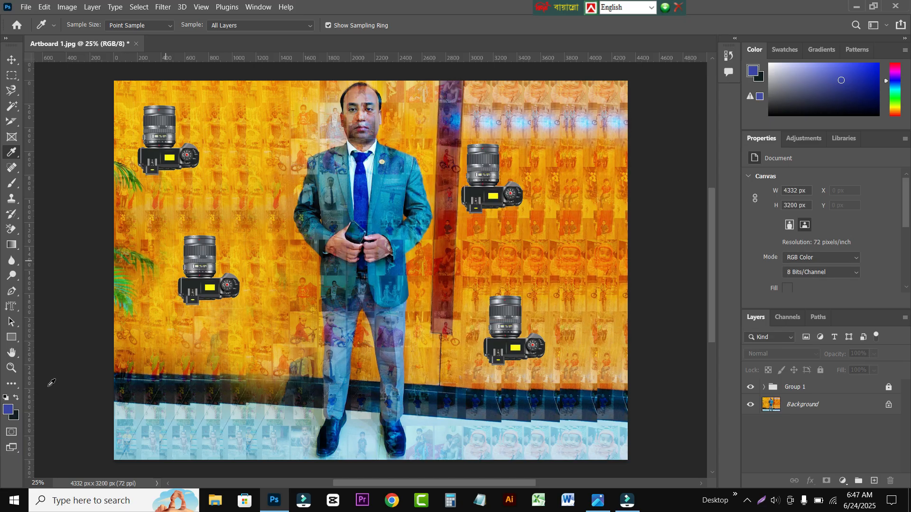
click(8, 409)
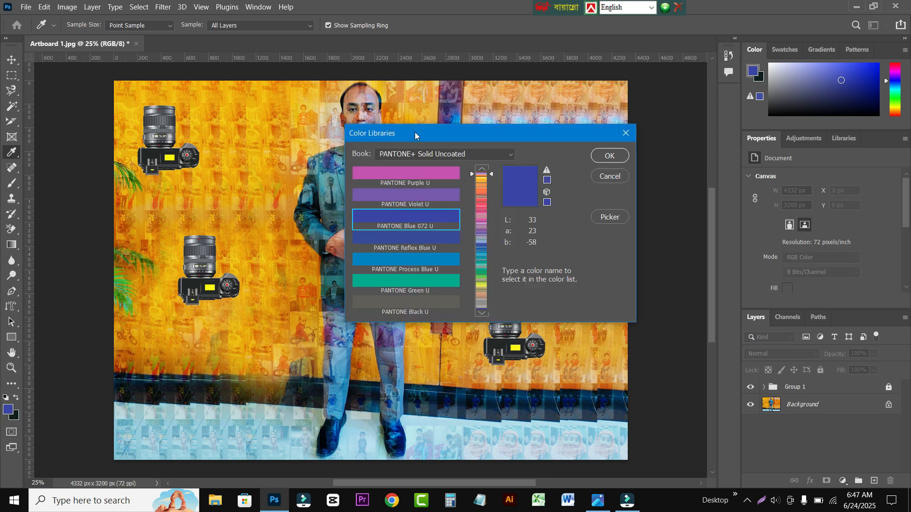
click(626, 136)
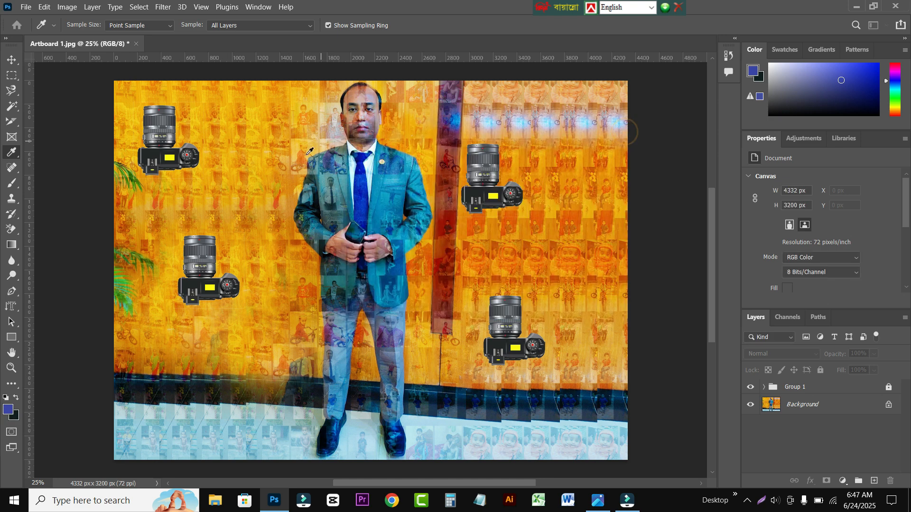
Step: With the Color Sampler Tool, place two sampling points on the orange wall and a third on the man's jacket
right_click(12, 153)
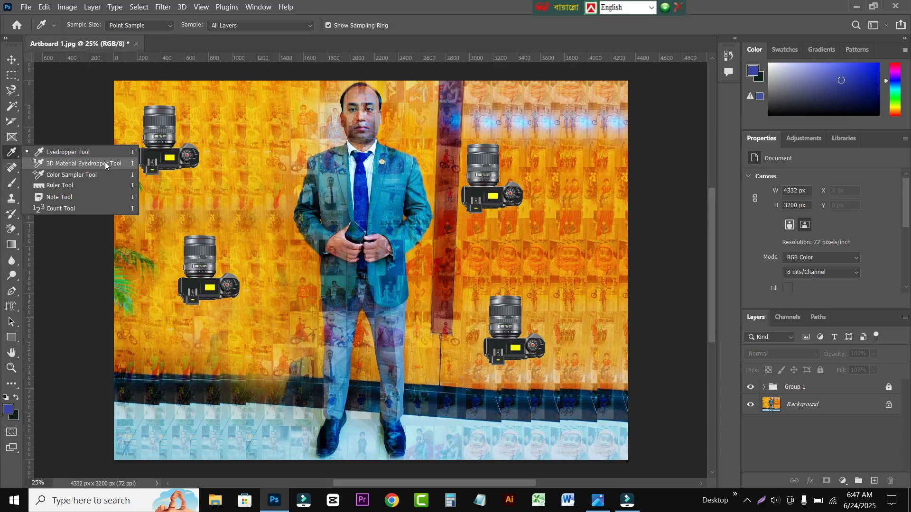
click(74, 176)
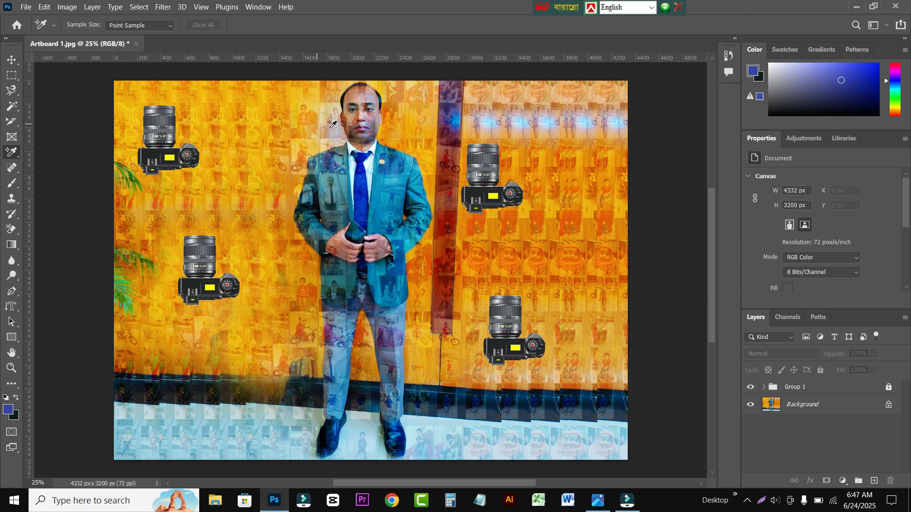
click(254, 122)
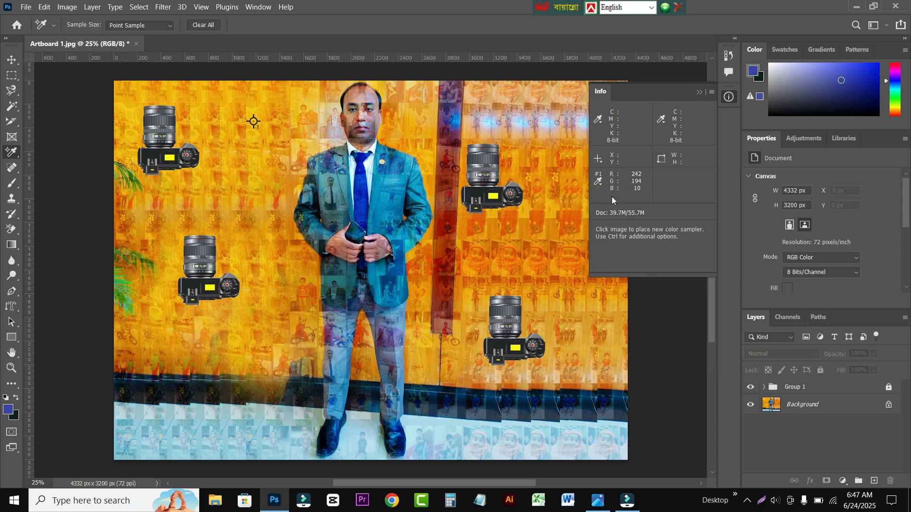
click(250, 170)
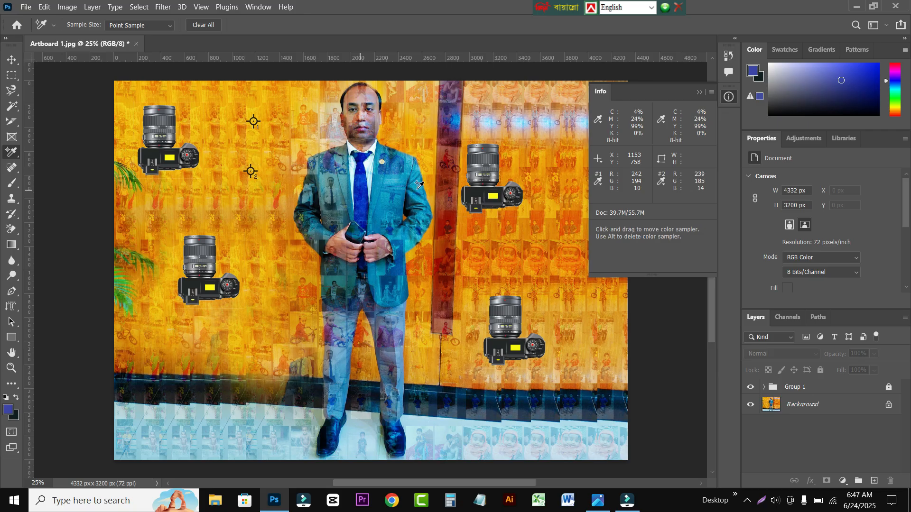
click(385, 203)
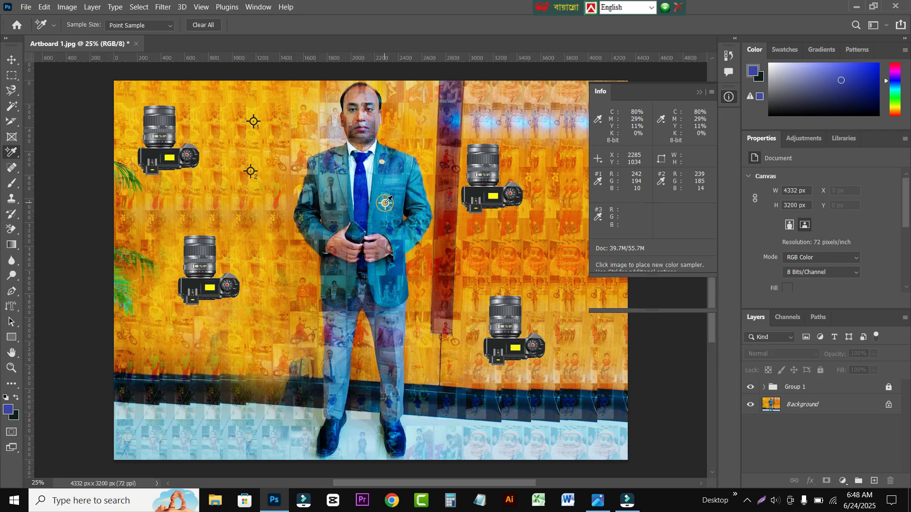
Step: Try the RGB and CMYK options for the first Info readout and set color sampler #3 to CMYK Color
click(600, 123)
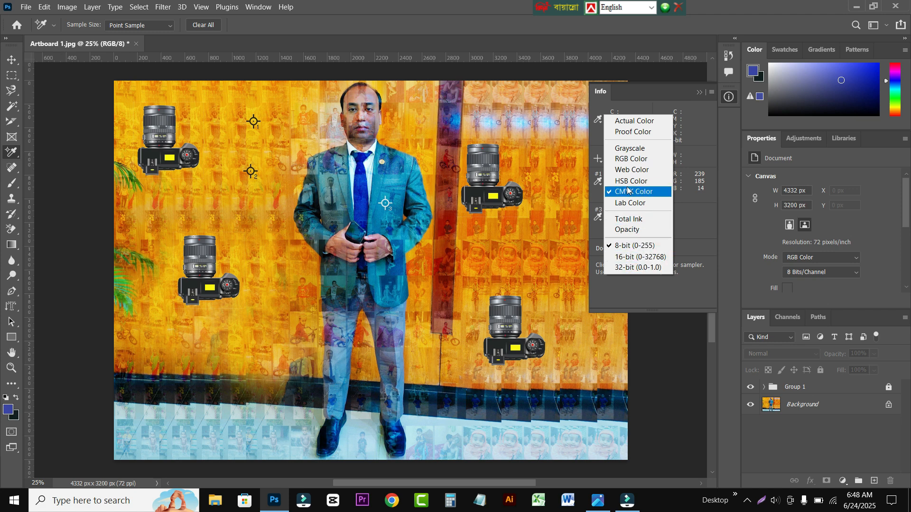
click(624, 161)
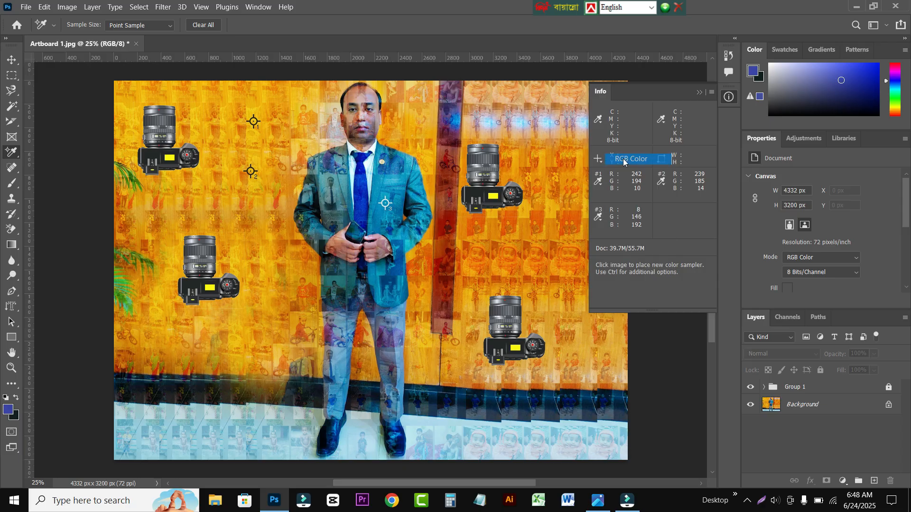
click(602, 125)
click(618, 190)
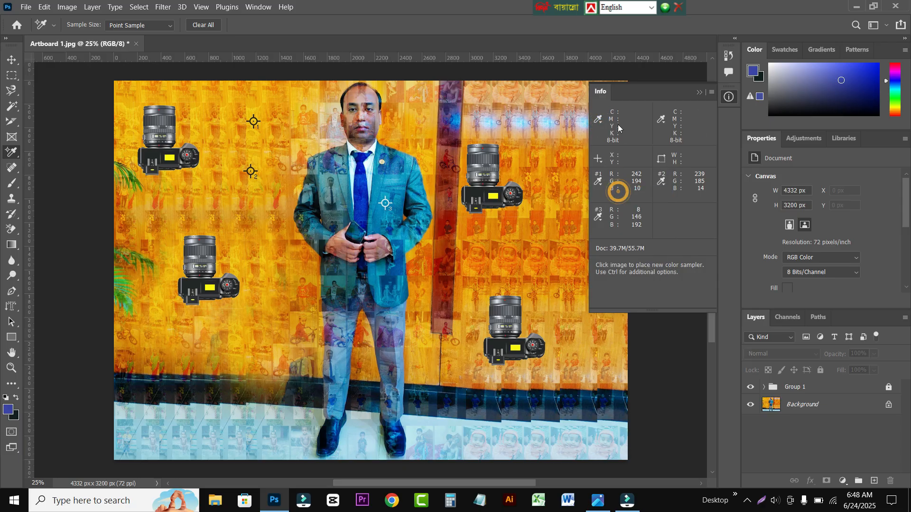
click(600, 219)
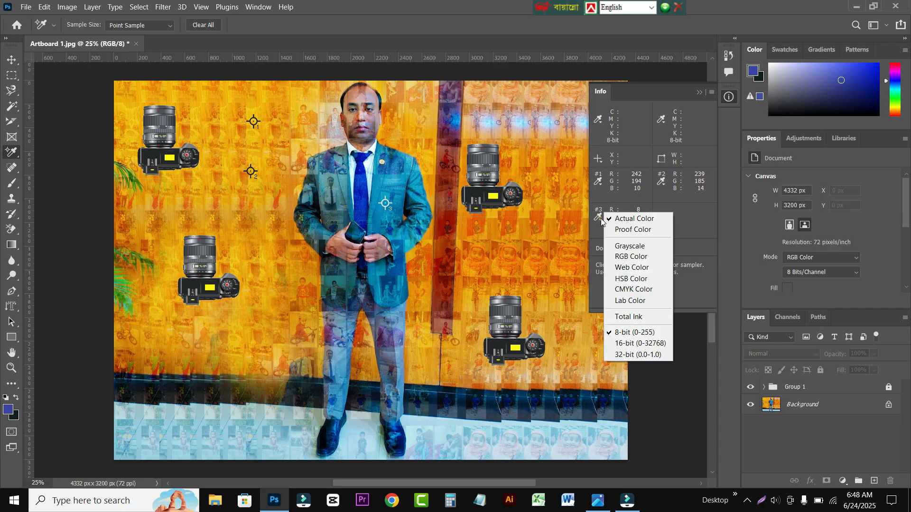
click(632, 289)
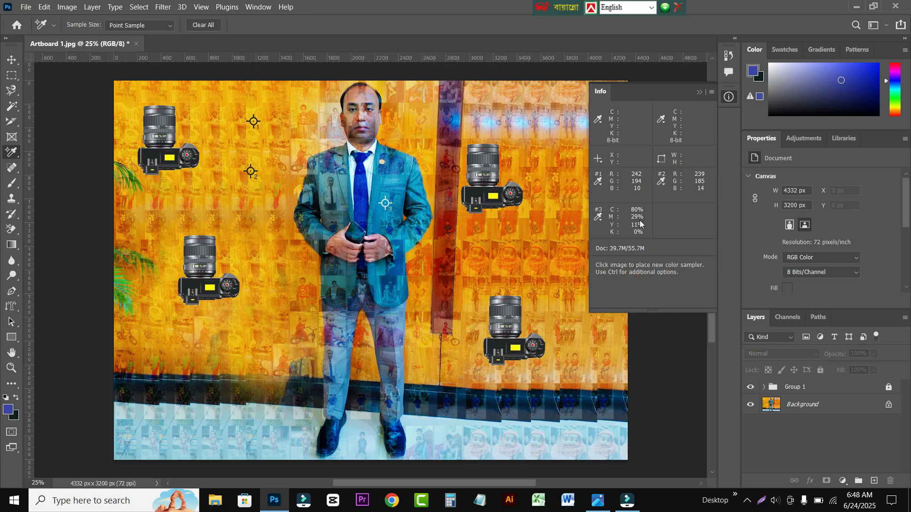
Step: Replace the three color samplers with a single new one on the orange wall, closing the Info panel in between
click(204, 25)
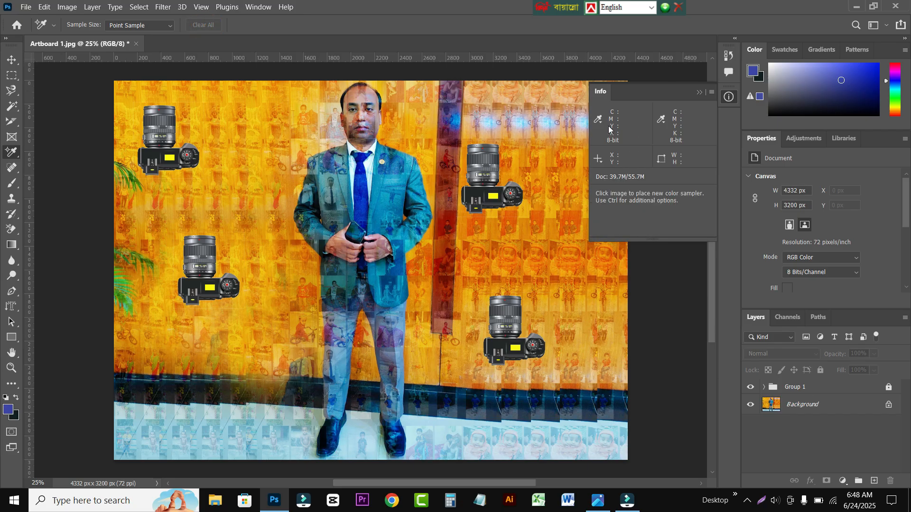
click(712, 92)
click(736, 125)
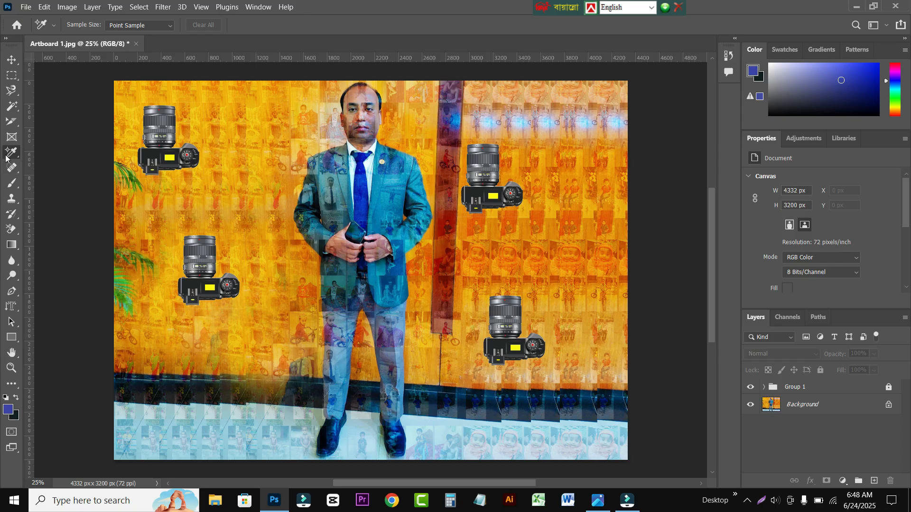
click(260, 157)
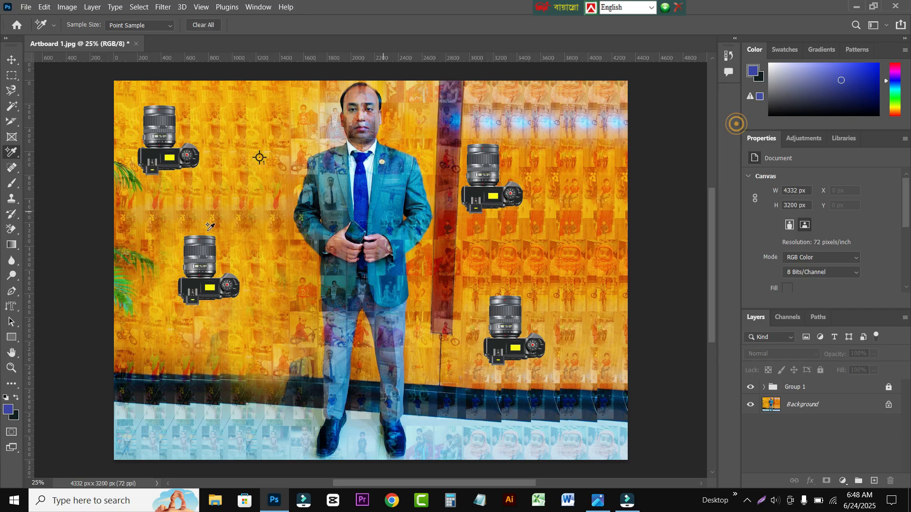
Step: Use the Ruler Tool to measure from the lower-left camera to the man's head, to the upper-right camera, and between the two left cameras
right_click(9, 155)
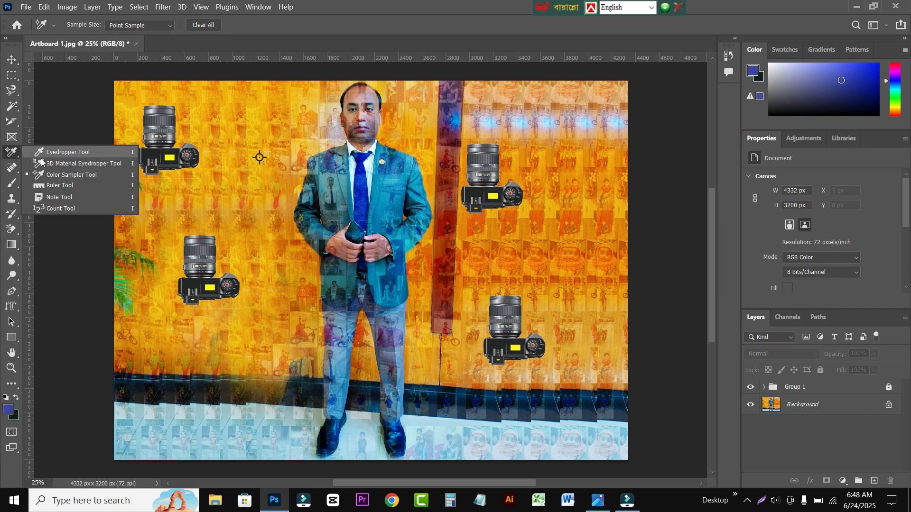
click(59, 188)
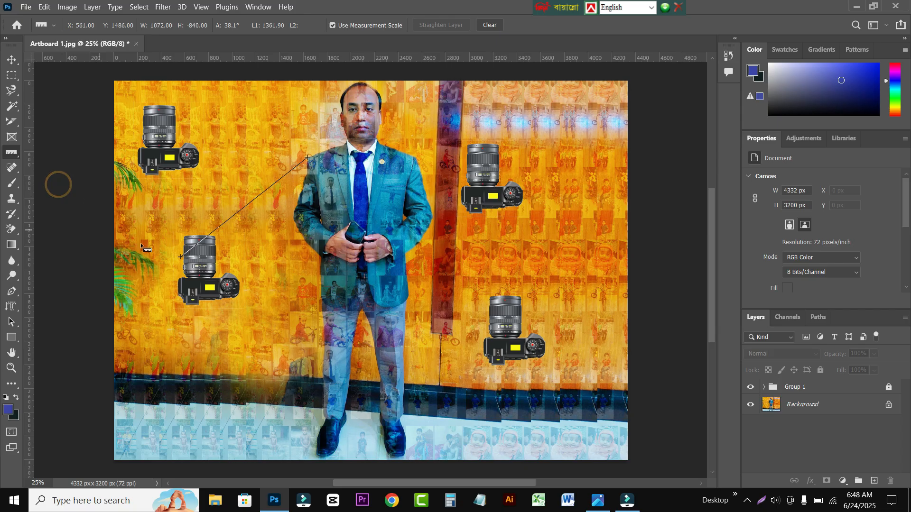
drag(186, 238, 356, 86)
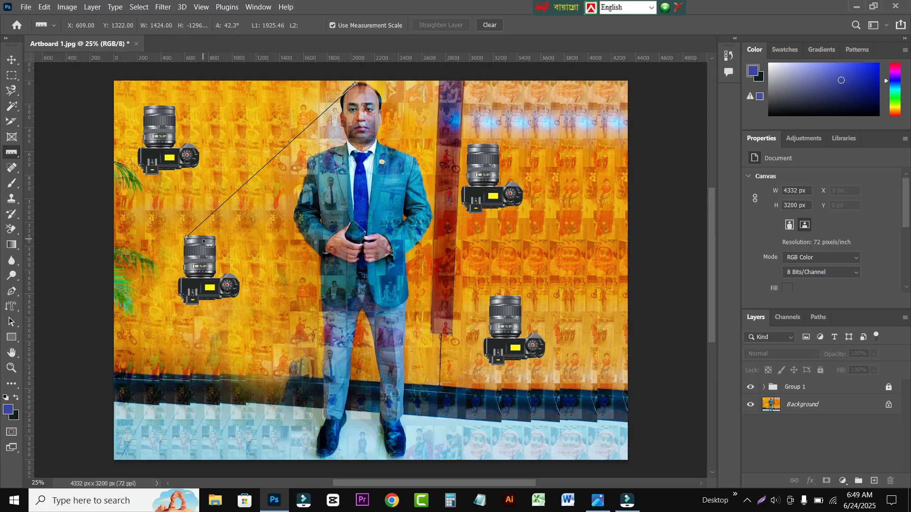
drag(203, 238, 489, 144)
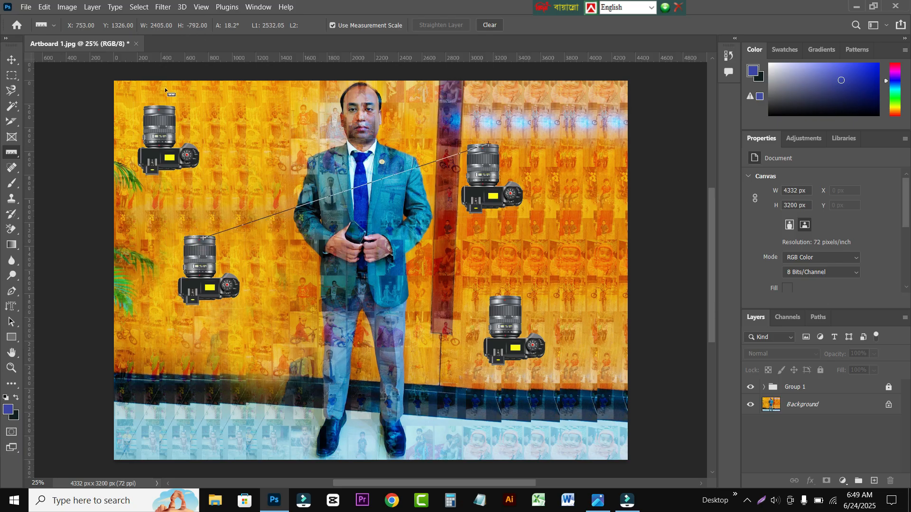
drag(156, 108, 213, 411)
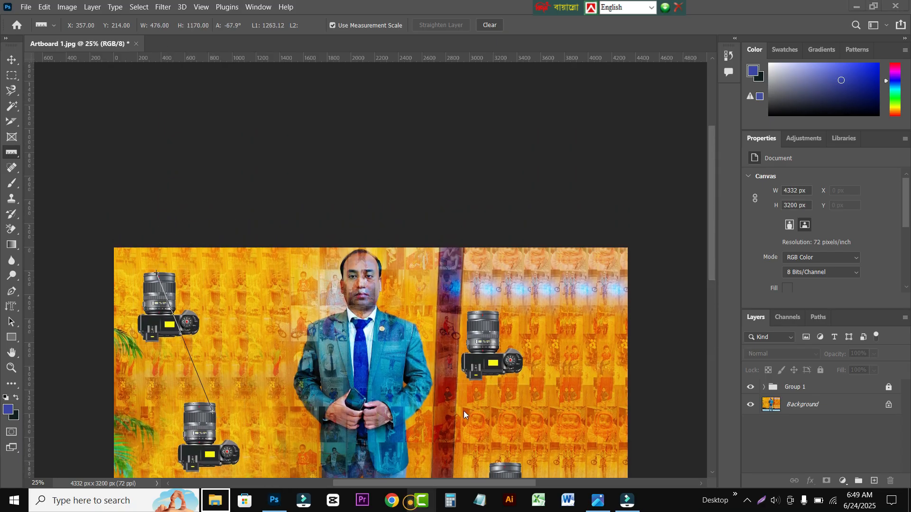
right_click(421, 500)
click(231, 197)
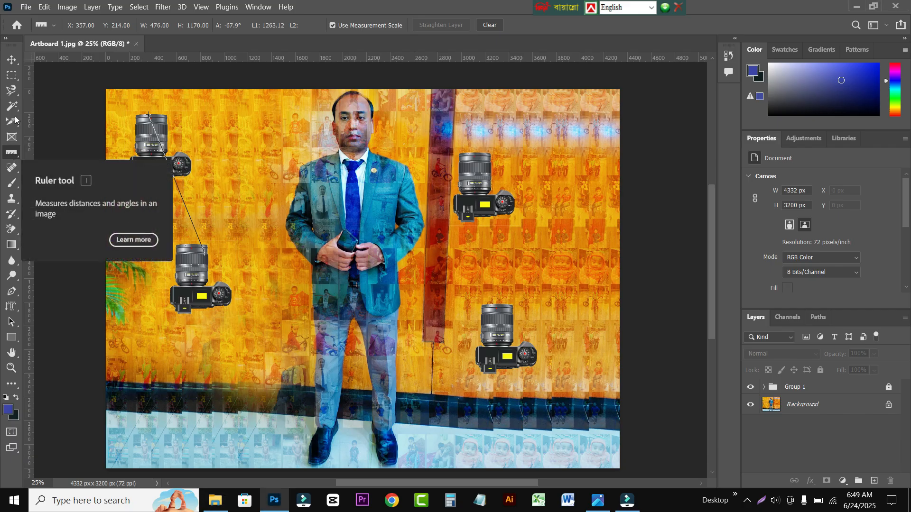
key(v)
Step: Add a note beside the upper-left camera with the Note Tool, containing the text "Camera", and switch to the Move Tool
click(12, 152)
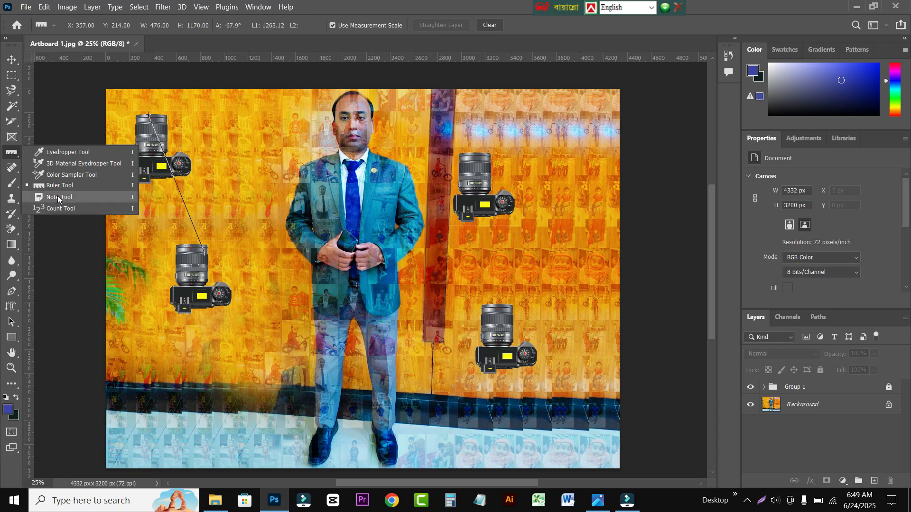
click(58, 197)
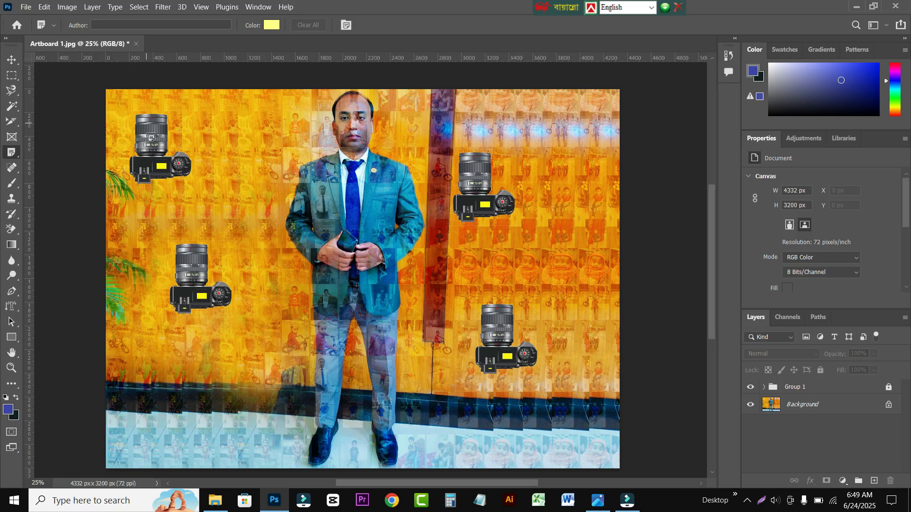
click(178, 120)
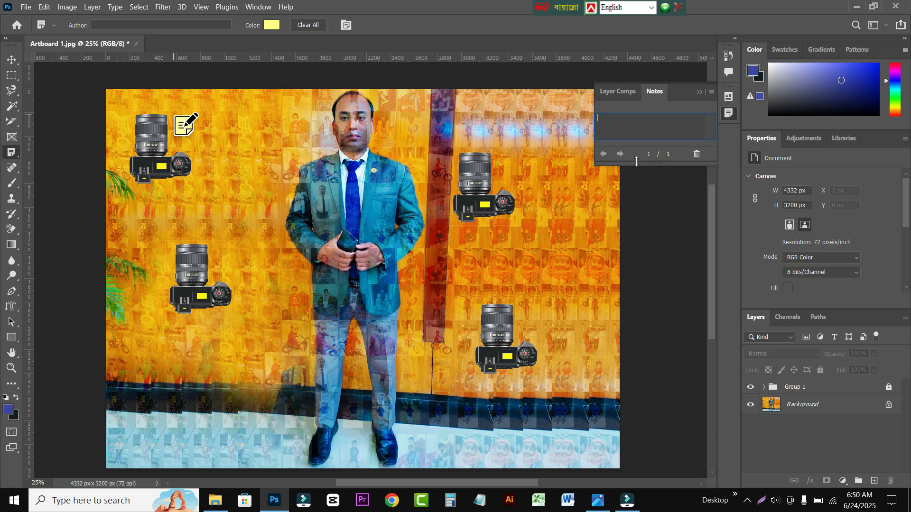
text(camera)
click(600, 122)
key(BackSpace)
text(Cv)
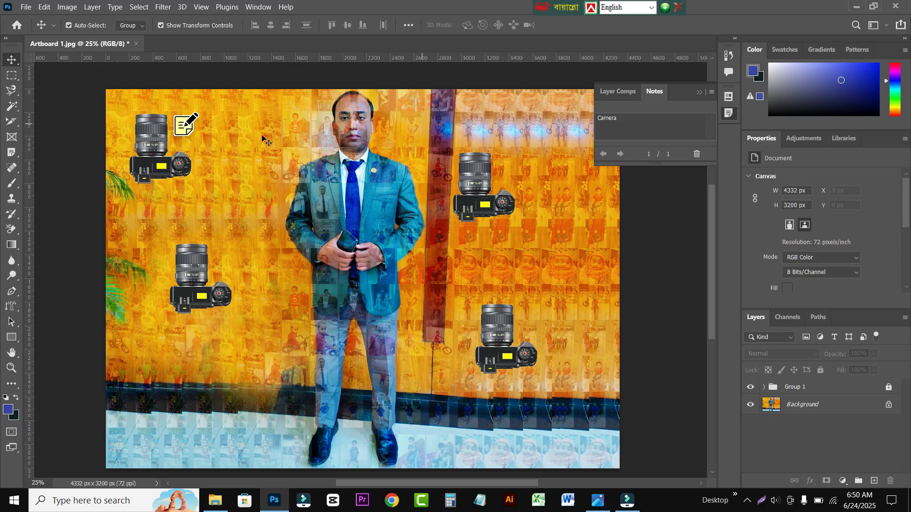
Step: Collapse the Notes panel and reopen the "Camera" note from its marker on the image
click(697, 92)
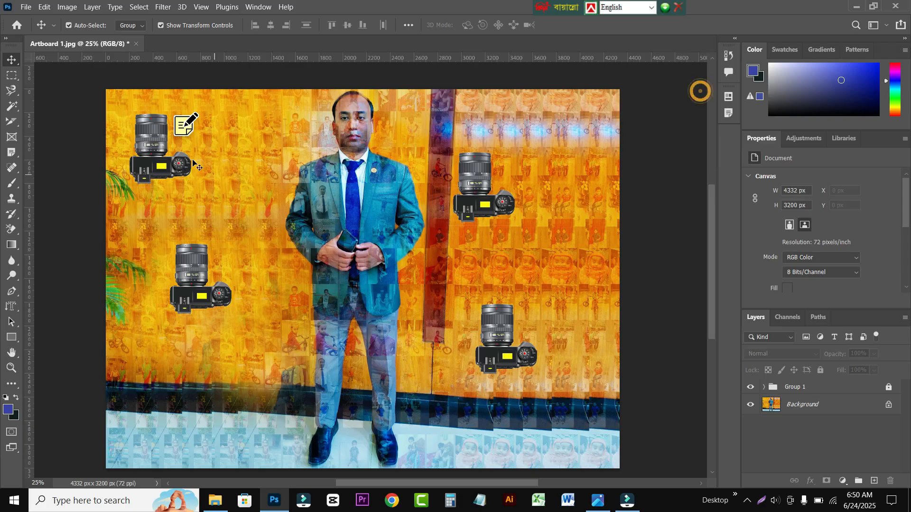
click(182, 126)
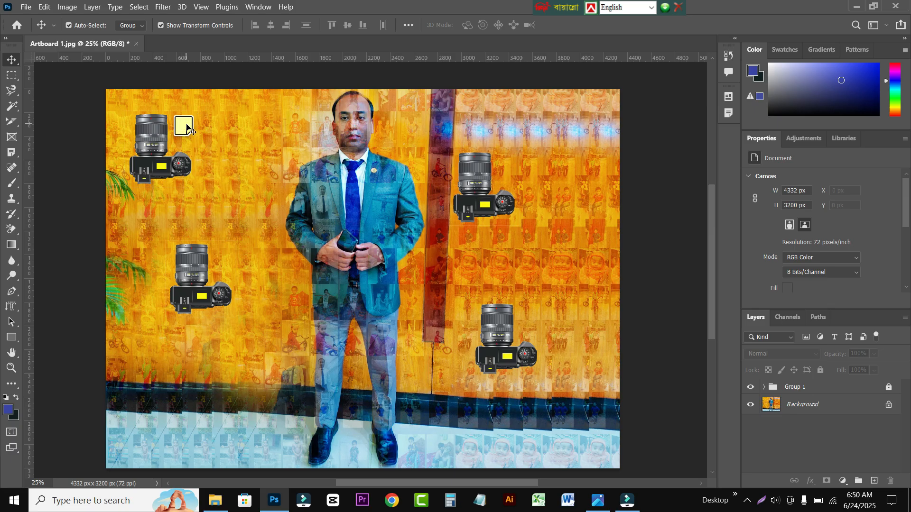
double_click(187, 126)
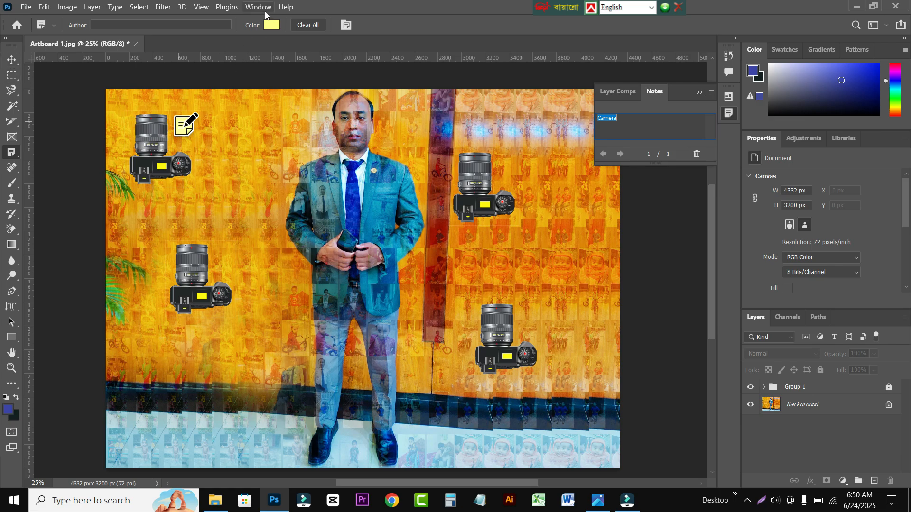
Step: Change the camera note's color to green 2fc60f
click(274, 25)
text(257383)
click(379, 194)
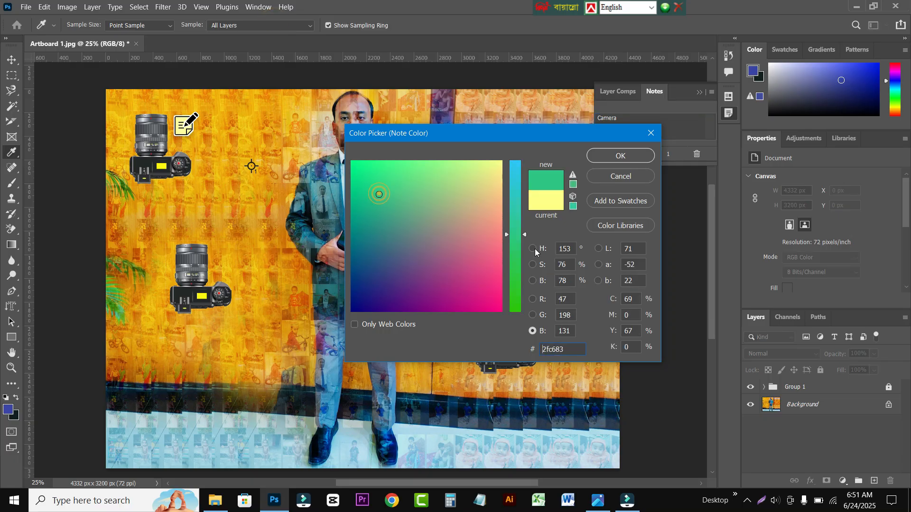
click(520, 300)
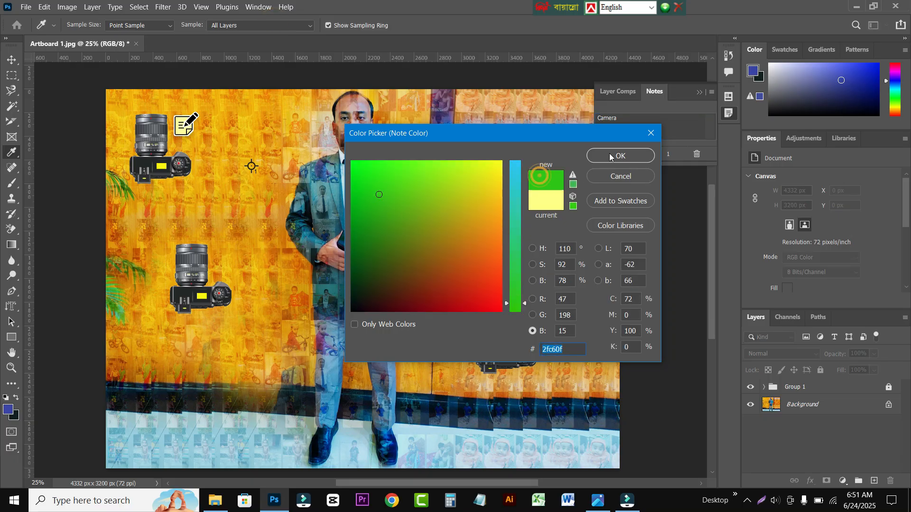
click(610, 157)
click(178, 128)
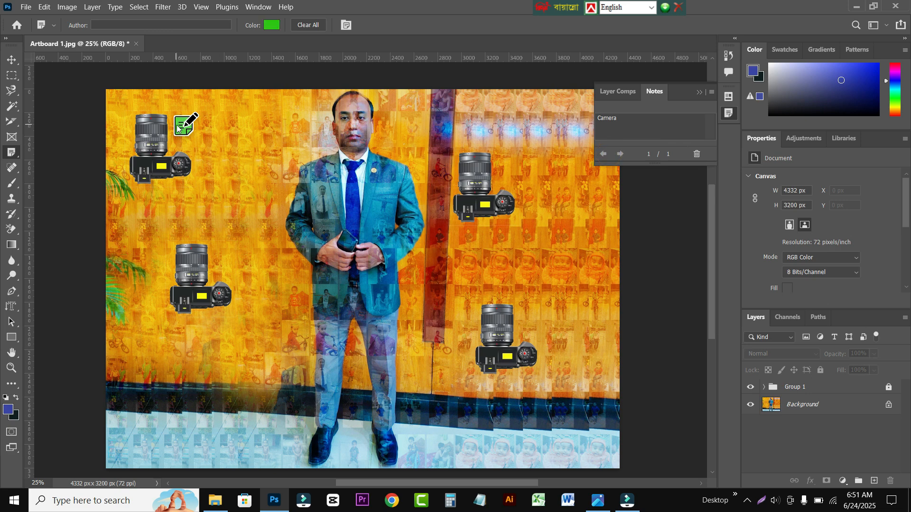
Step: Change the camera note's color to red d7230f
click(273, 25)
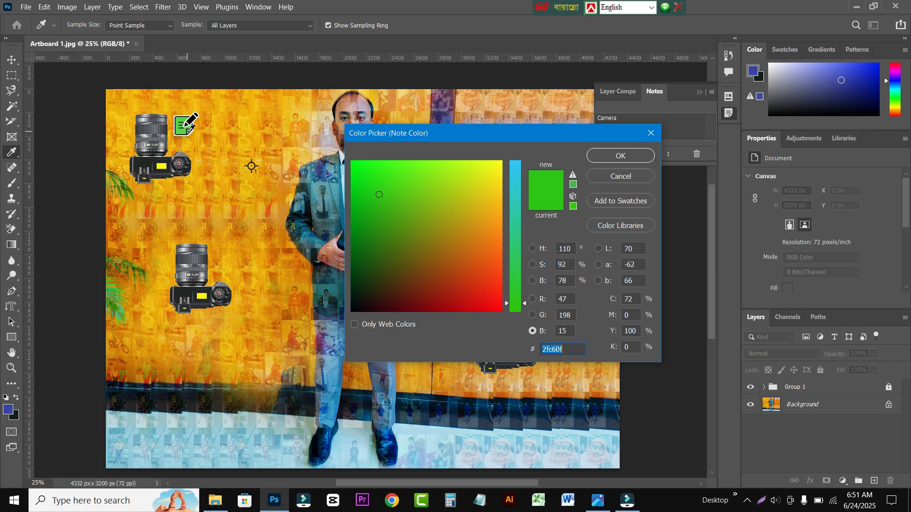
click(479, 291)
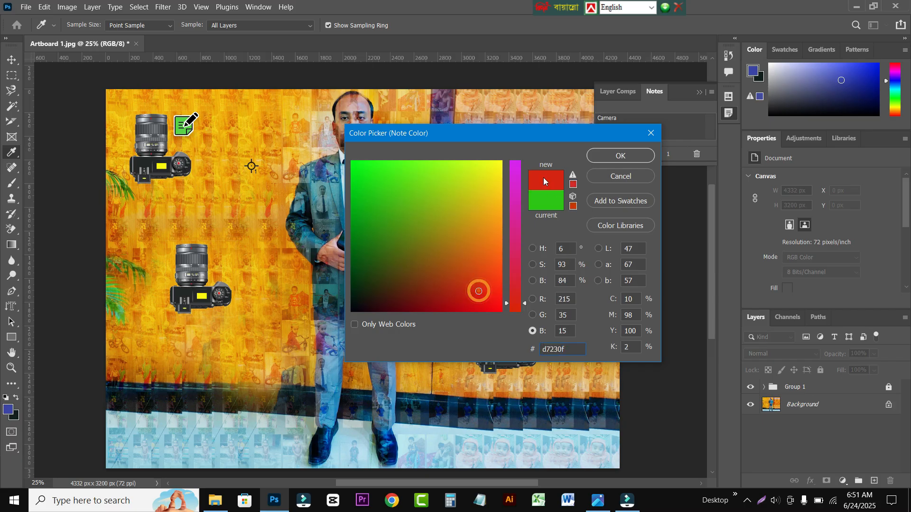
click(620, 155)
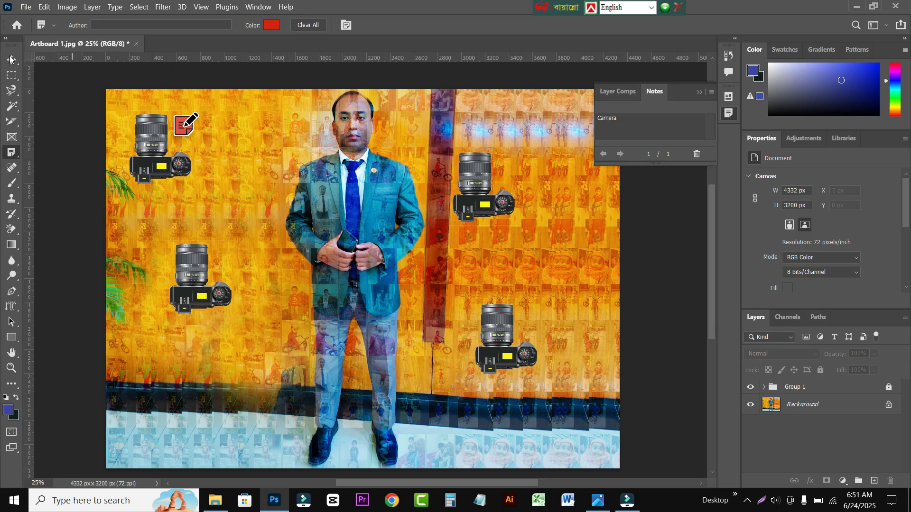
Step: Move the red camera note from the upper-left camera onto the lower-left camera with the Move Tool and collapse the Notes panel
key(v)
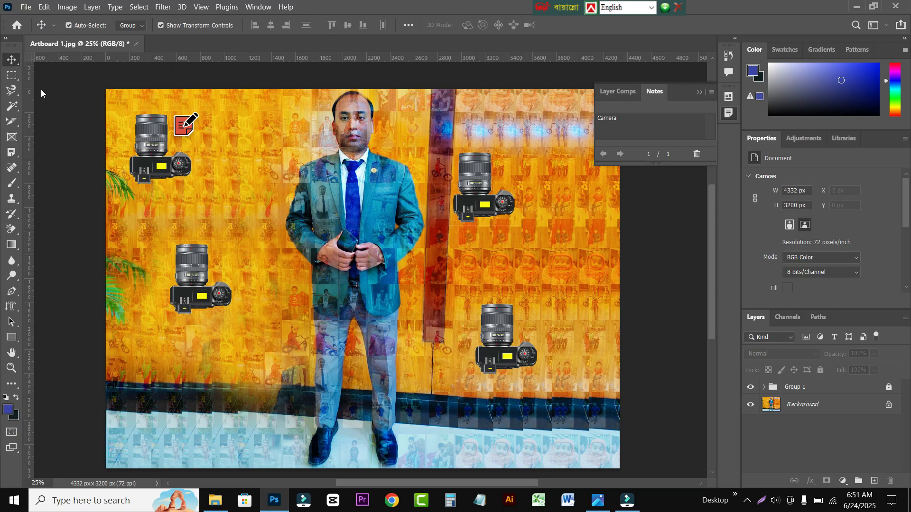
click(192, 129)
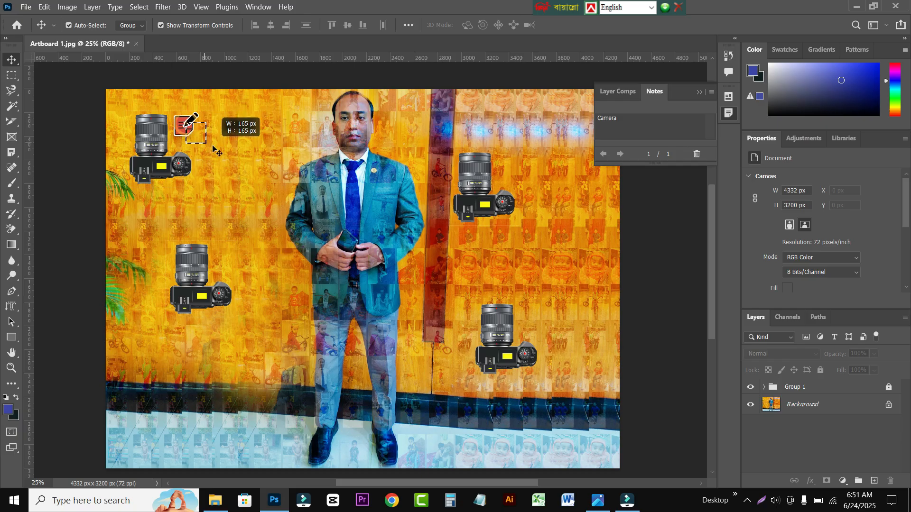
click(698, 92)
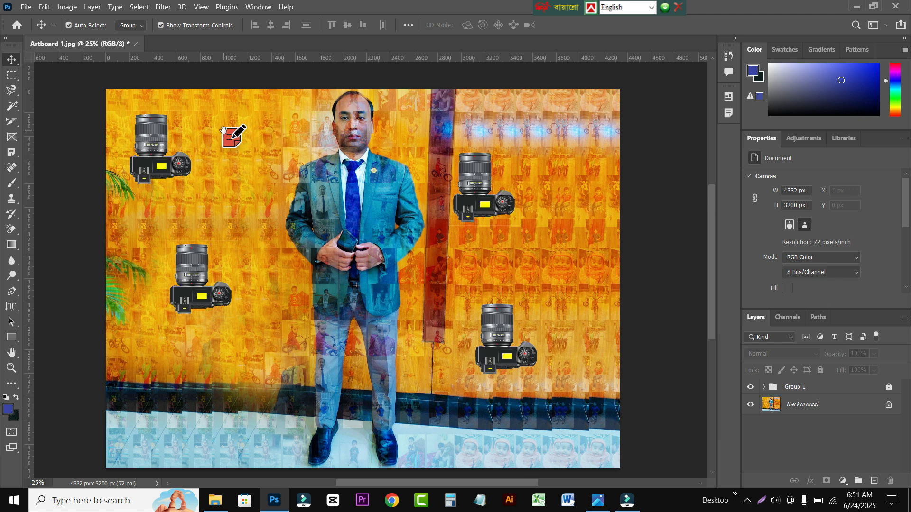
drag(224, 137, 304, 135)
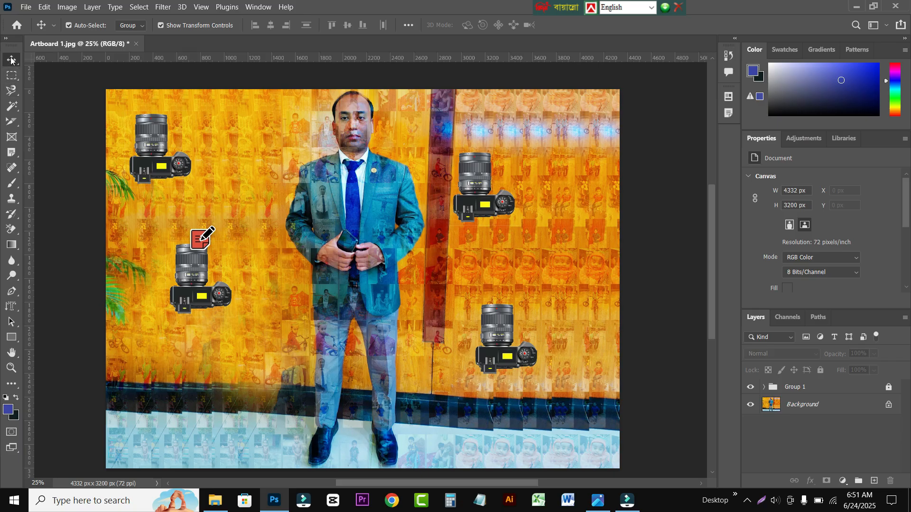
Step: Place the first count marker on the upper-left camera's lens with the Count Tool
right_click(12, 169)
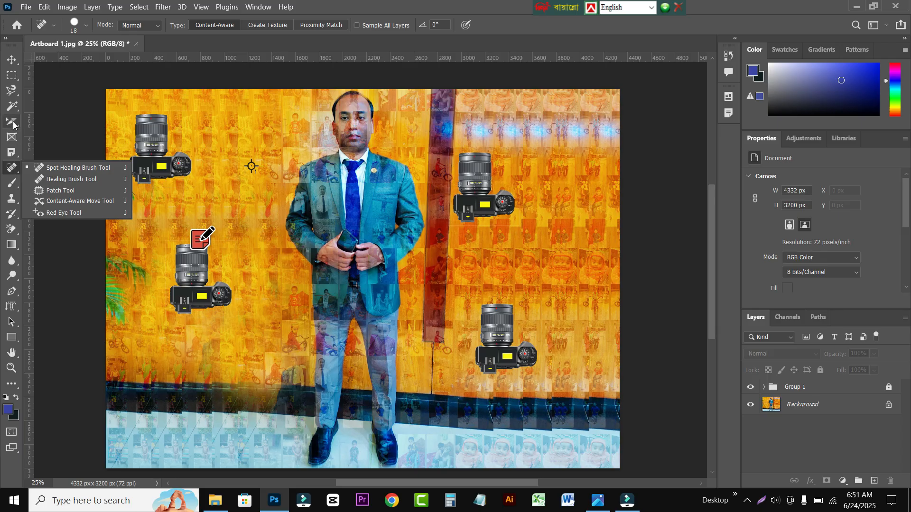
click(12, 153)
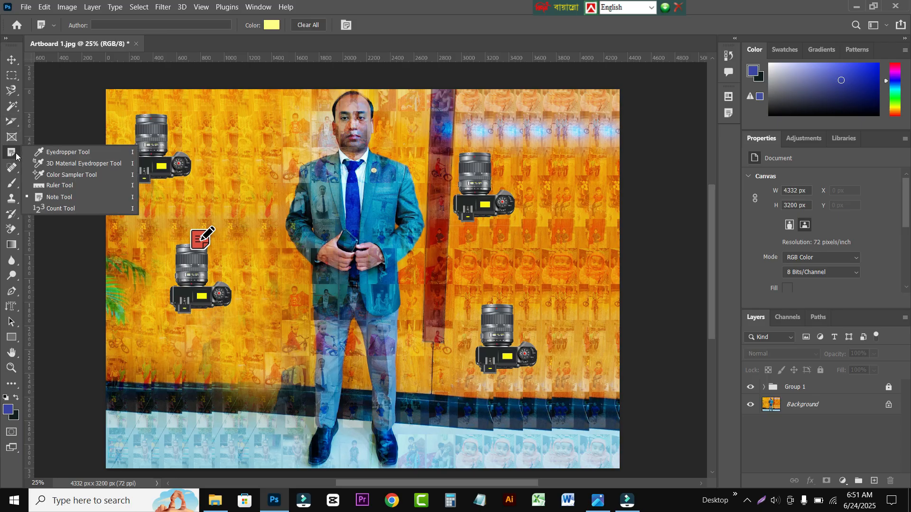
click(55, 209)
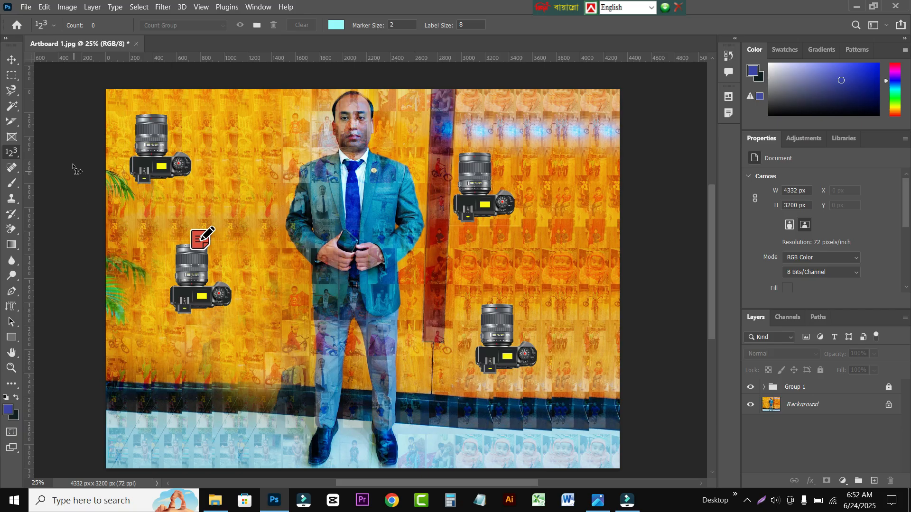
click(162, 117)
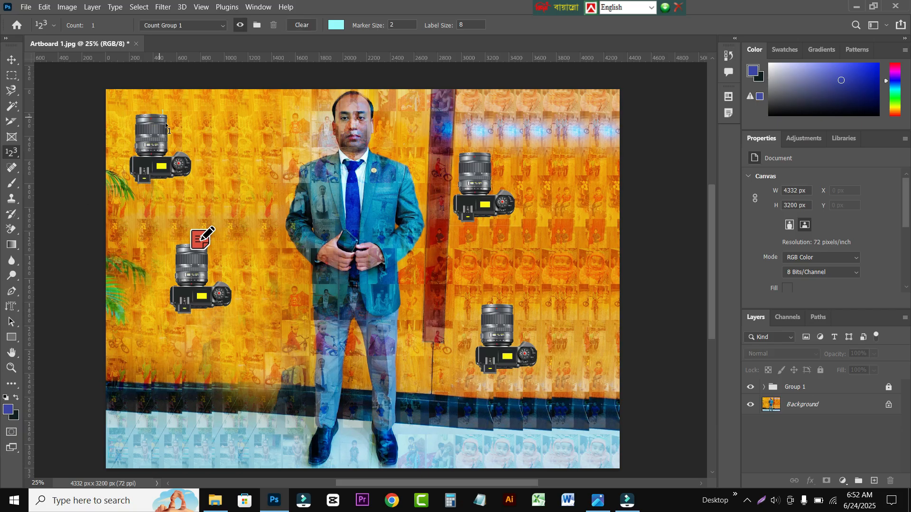
Step: Enter 30 as the count marker size and accept the closest allowed value, 10
click(404, 25)
text(30)
key(Return)
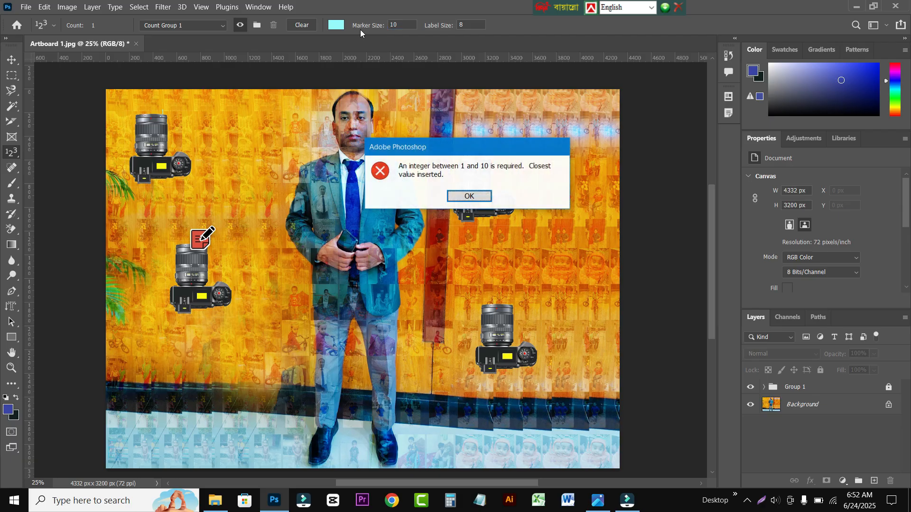
key(Return)
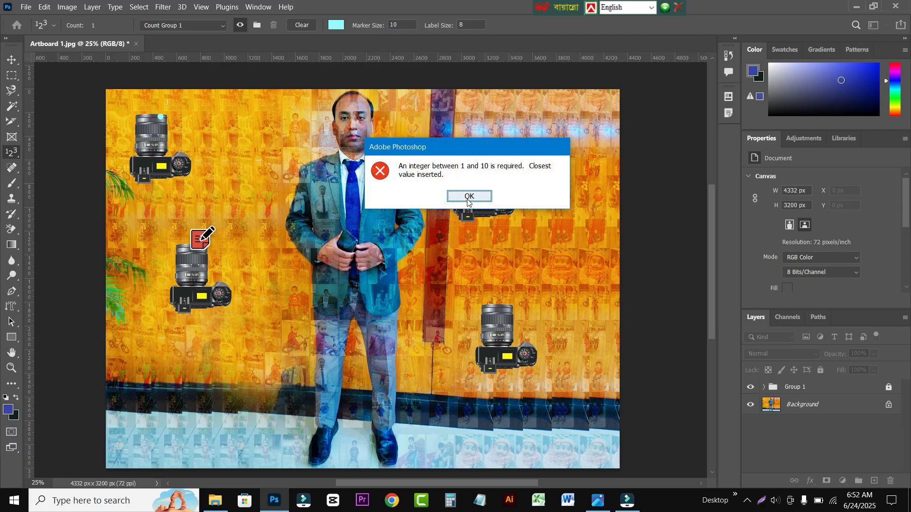
Step: Try to set the count marker size to 20
double_click(402, 26)
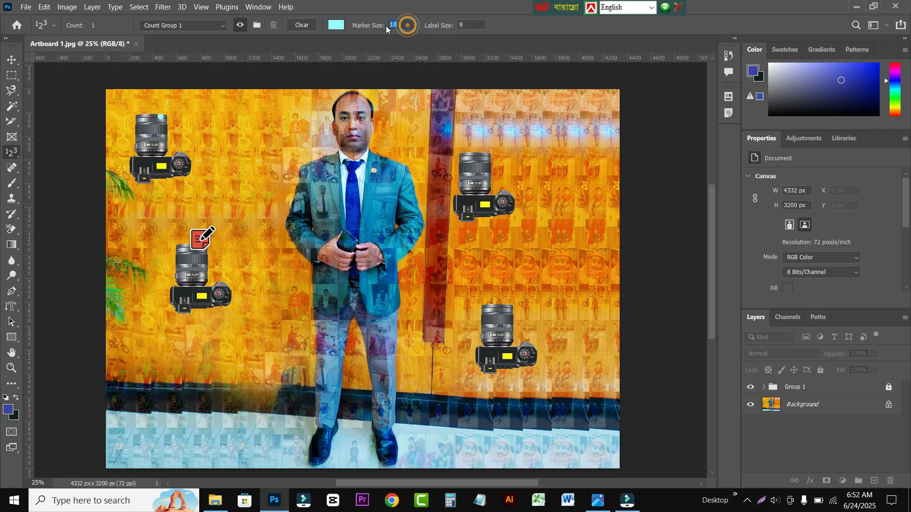
text(2)
text(0)
key(Return)
click(468, 196)
scroll(328, 198, up, 5)
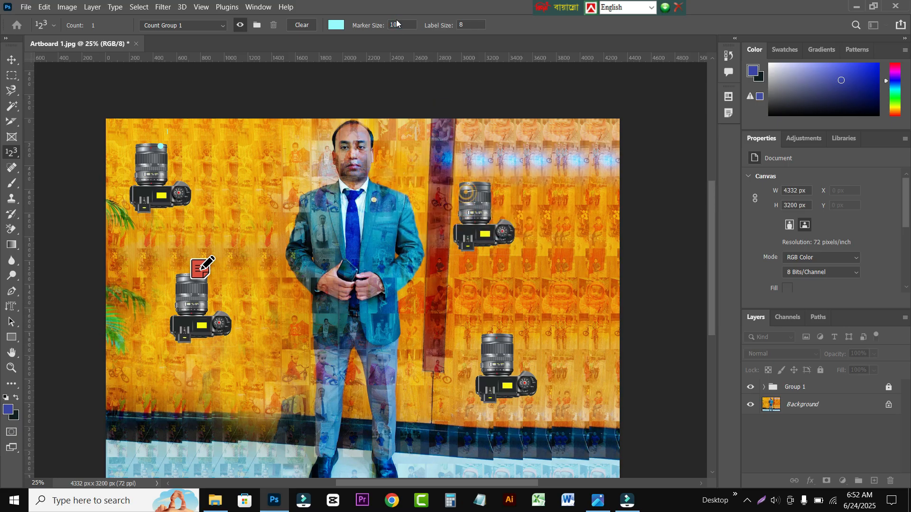
click(327, 118)
Step: Reposition the first count marker slightly so it sits on the top edge of the upper-left camera's lens
click(12, 60)
scroll(321, 357, down, 6)
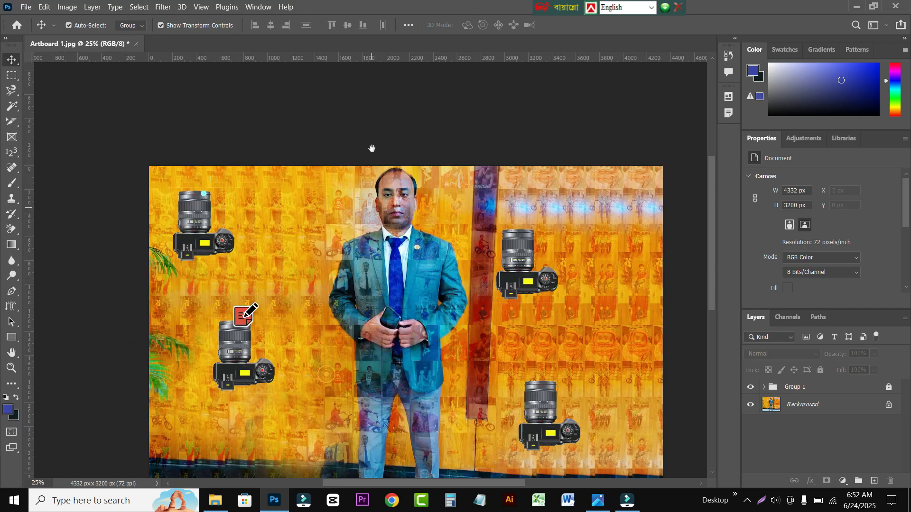
scroll(229, 307, up, 2)
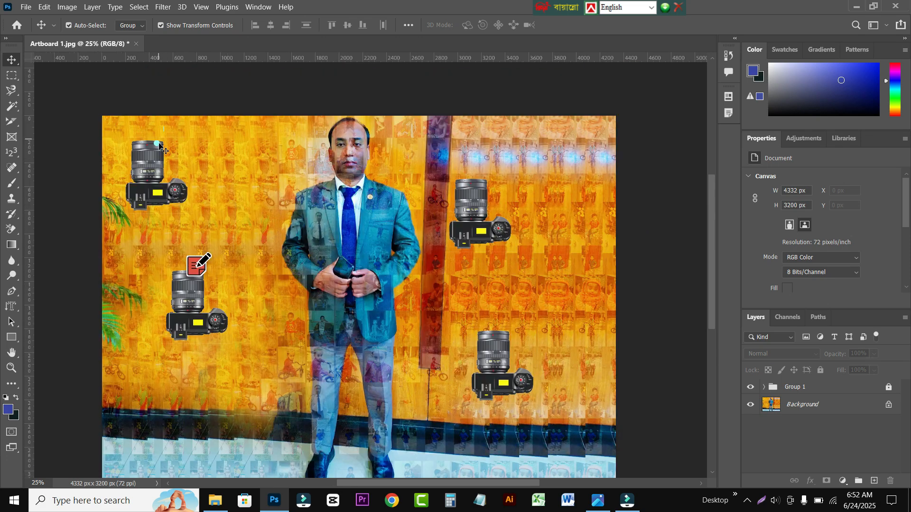
key(ctrl)
click(13, 152)
click(154, 139)
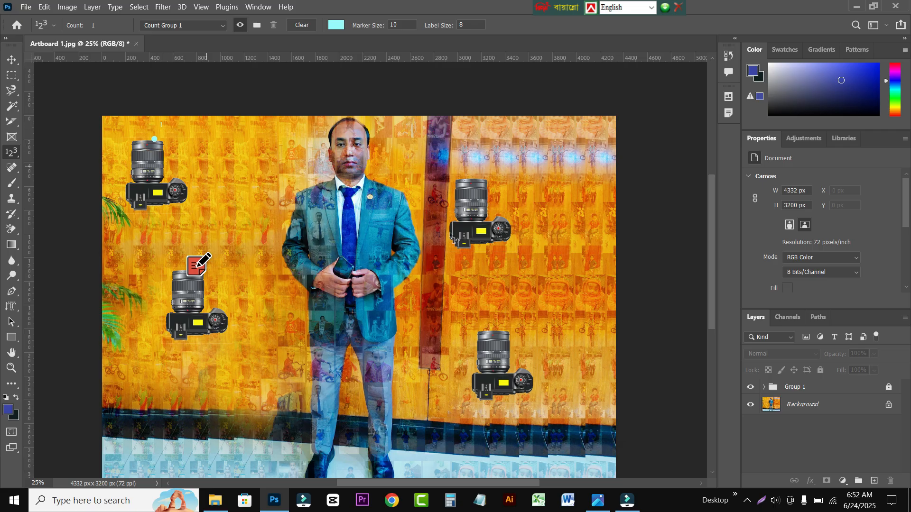
Step: Place count markers on the upper-right, lower-left and lower-right cameras
click(470, 184)
click(176, 271)
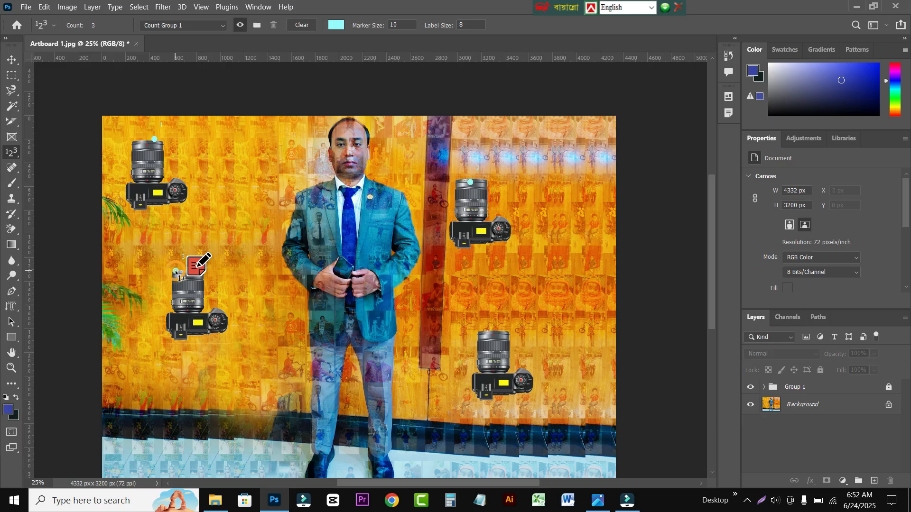
click(491, 333)
Step: Change the count color to bright green 97fb0d
click(337, 24)
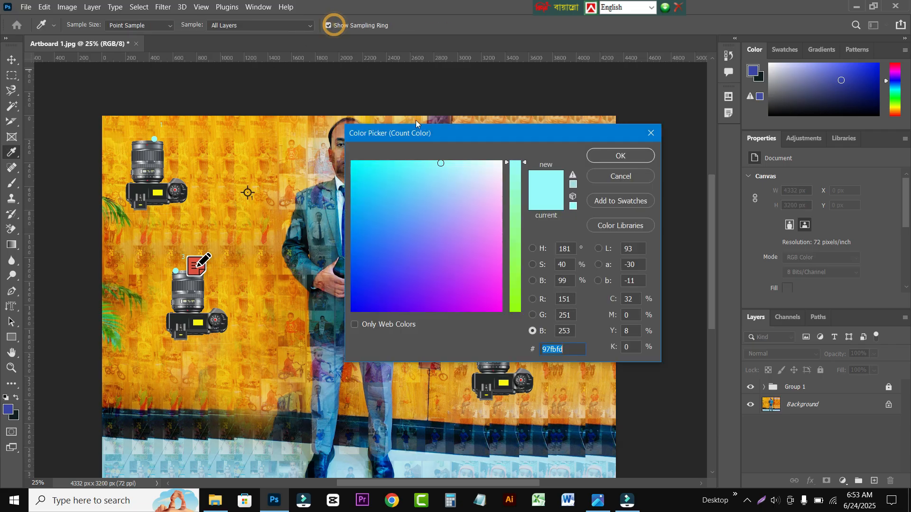
click(516, 308)
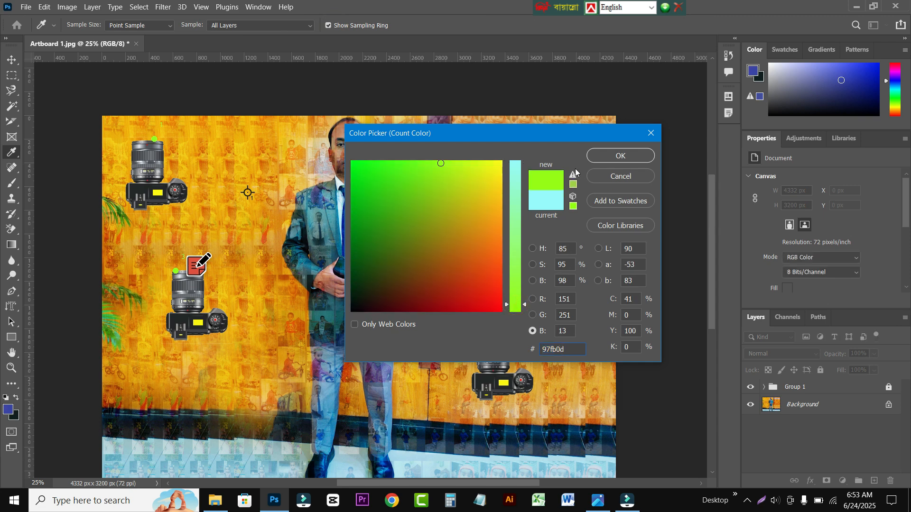
click(610, 155)
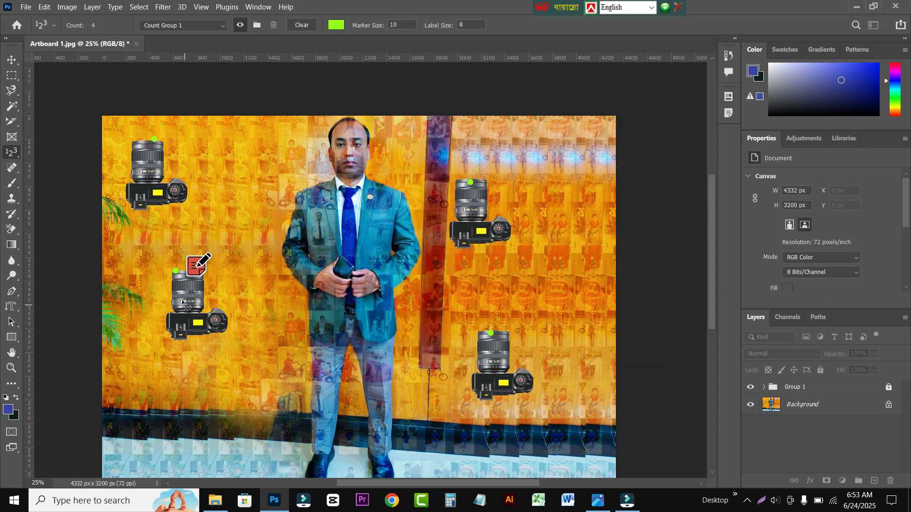
Step: Change the count color to near-black 0e130d
click(336, 25)
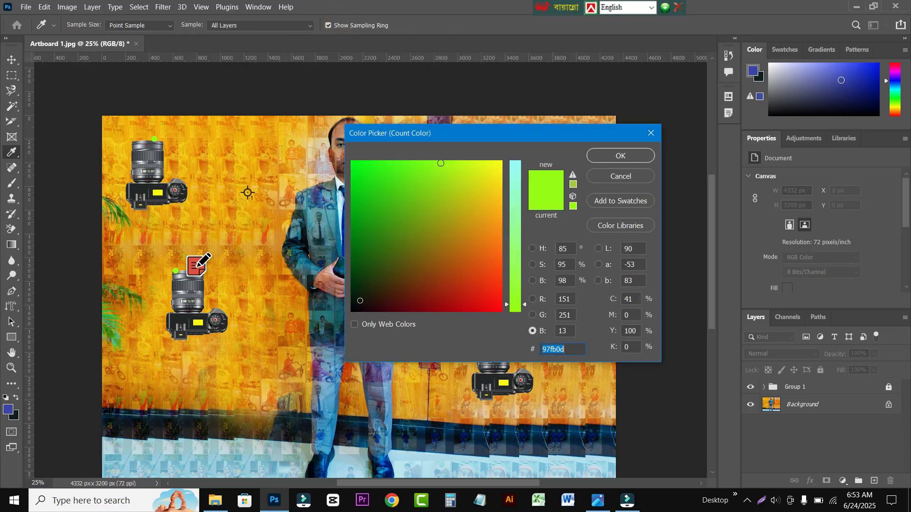
click(355, 307)
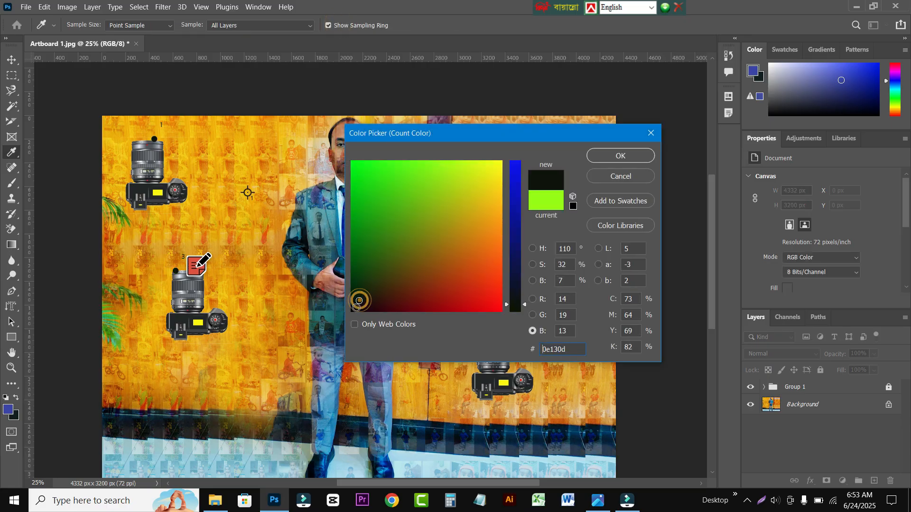
click(605, 157)
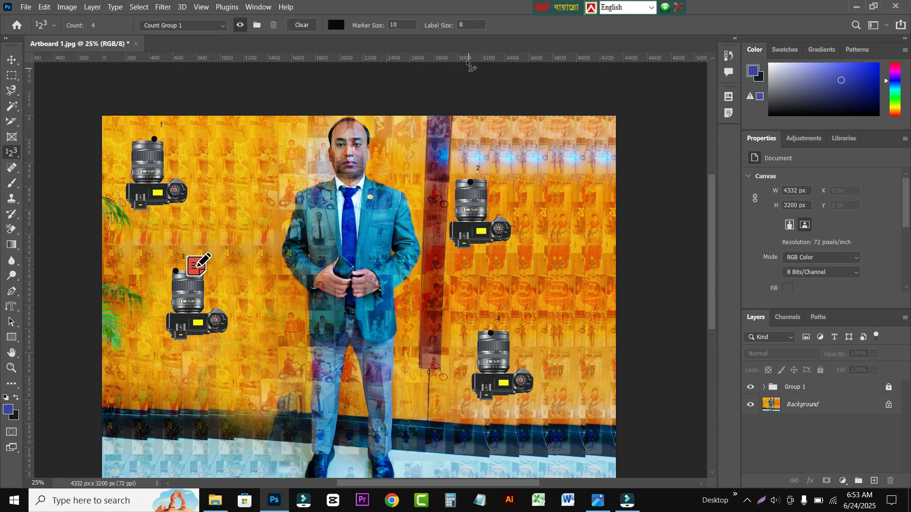
Step: Set the count label size to 20 and place two more count markers above the image, outside the canvas
click(473, 26)
text(20)
key(Return)
click(476, 27)
click(406, 83)
click(477, 26)
click(457, 90)
click(470, 20)
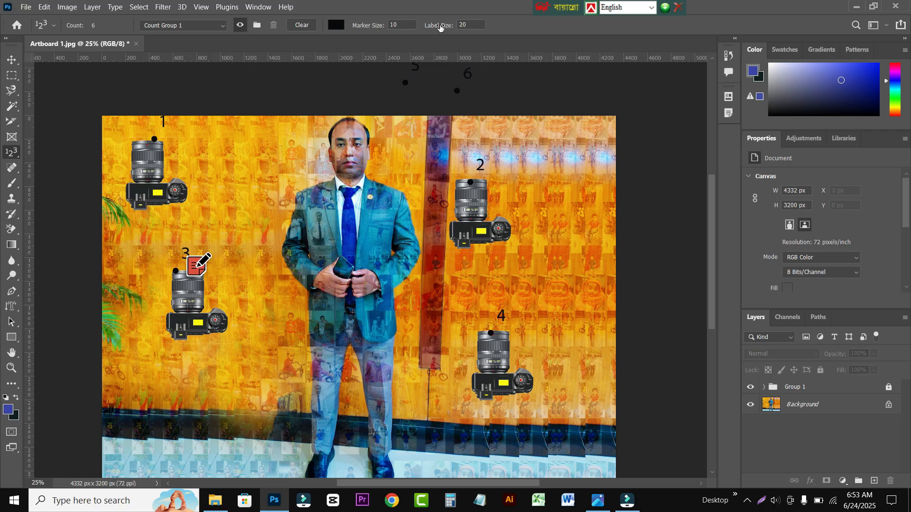
Step: Reduce the count label size to 18 and clear all count markers from the image
click(453, 21)
click(505, 22)
click(305, 26)
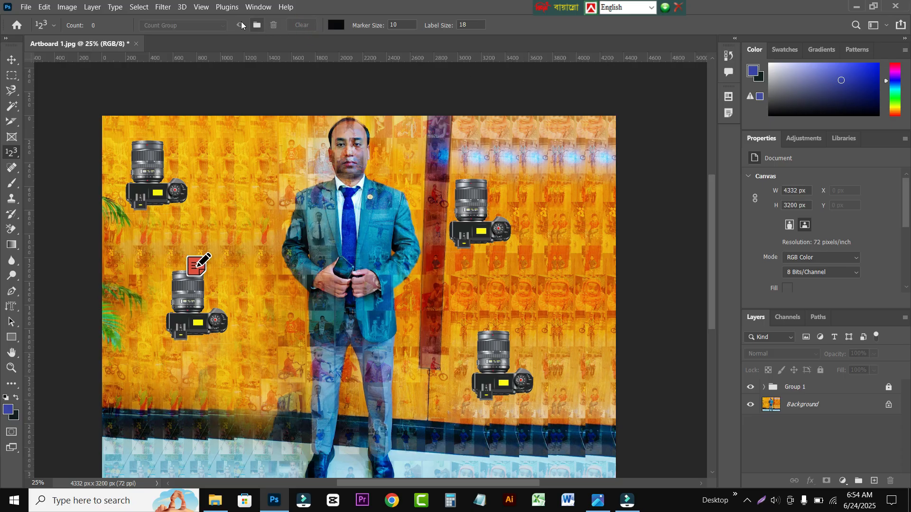
Step: Review the tools in the Eyedropper group and switch to the Move Tool
right_click(11, 153)
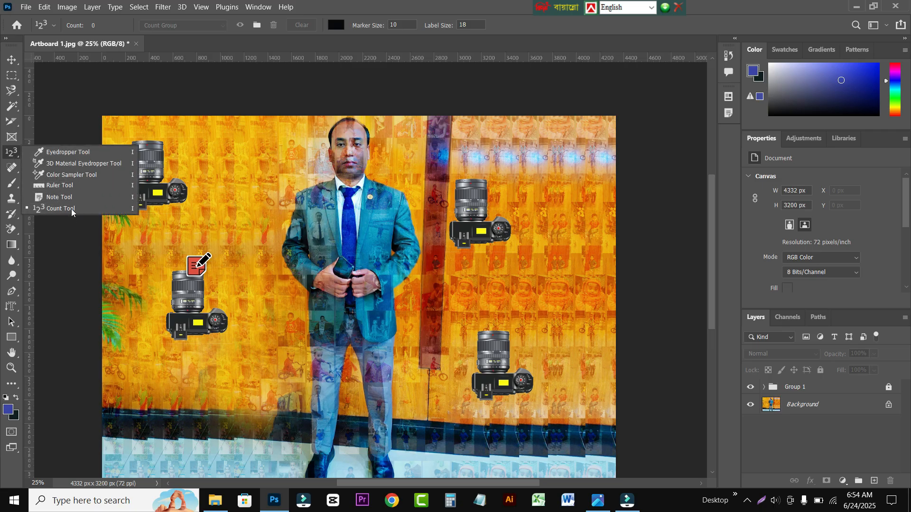
click(12, 60)
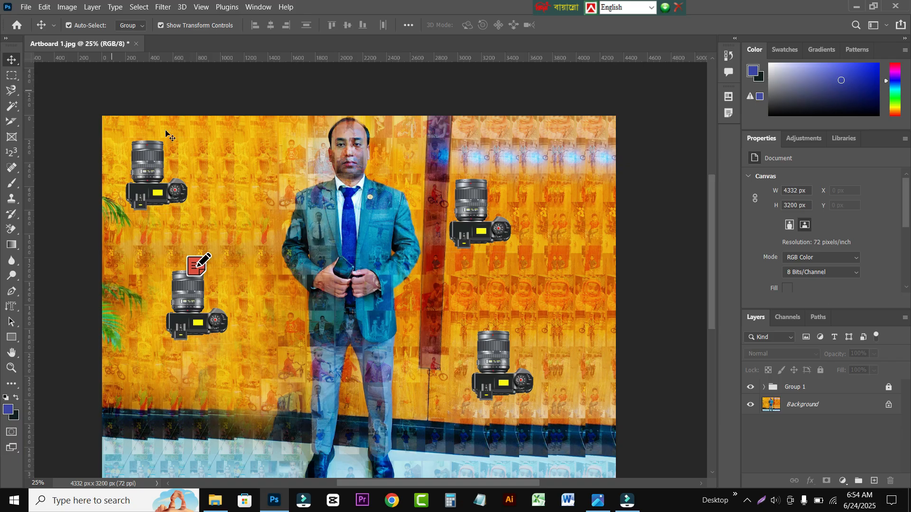
click(629, 507)
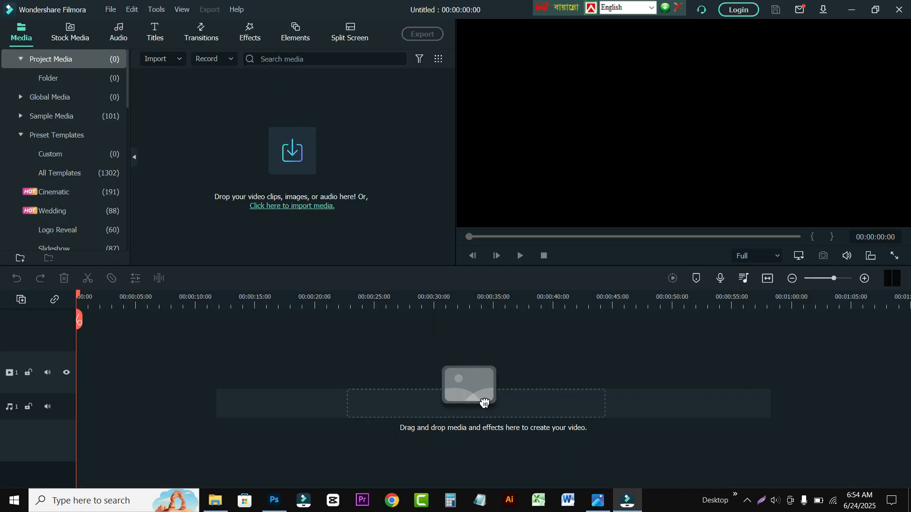
click(231, 60)
click(234, 93)
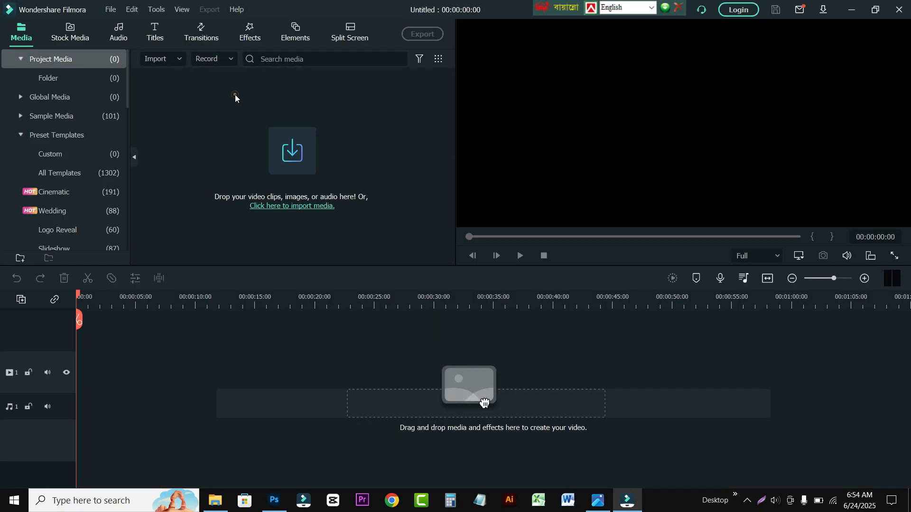